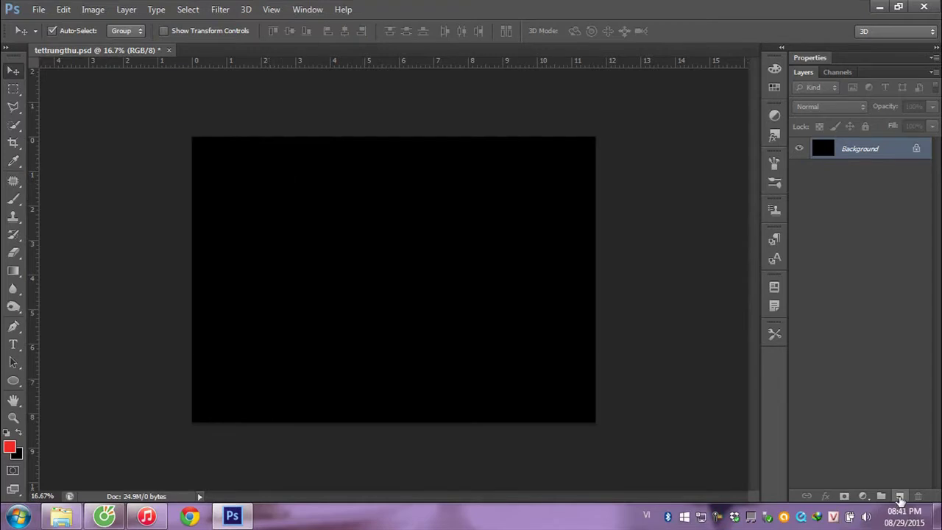
Step: Add a new layer and set the foreground colour to bright yellow #edfb07
click(898, 498)
click(10, 447)
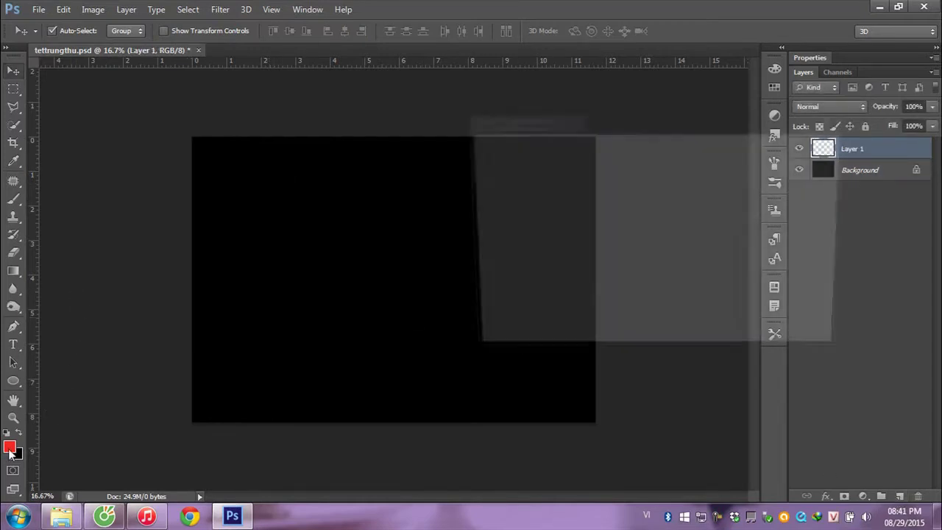
drag(670, 312, 660, 297)
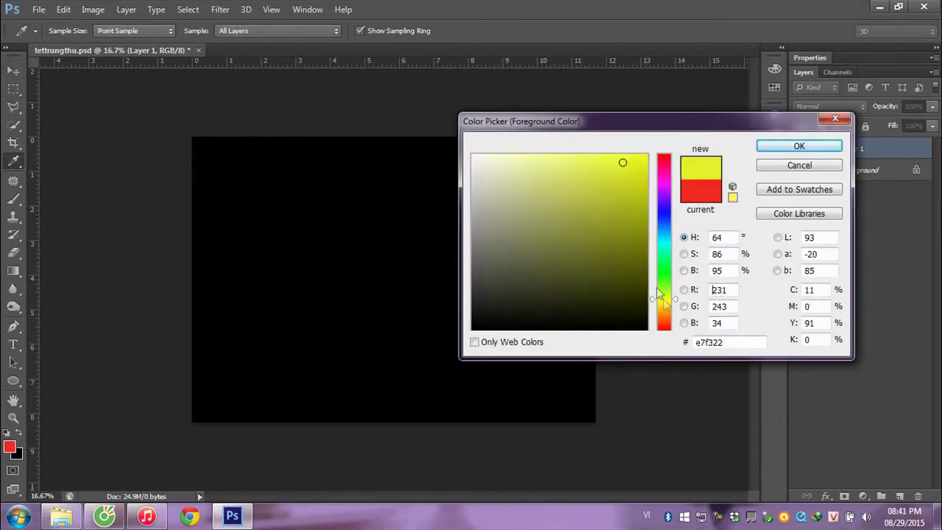
click(643, 157)
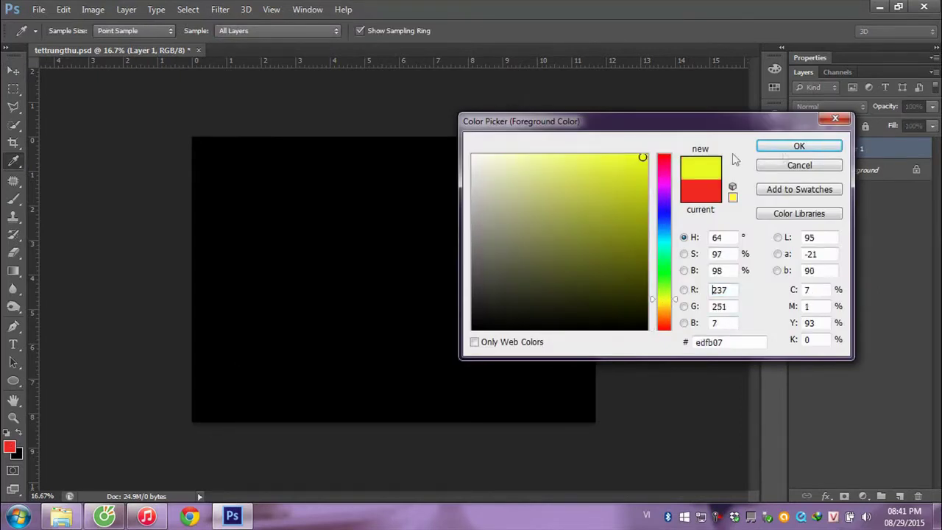
click(799, 148)
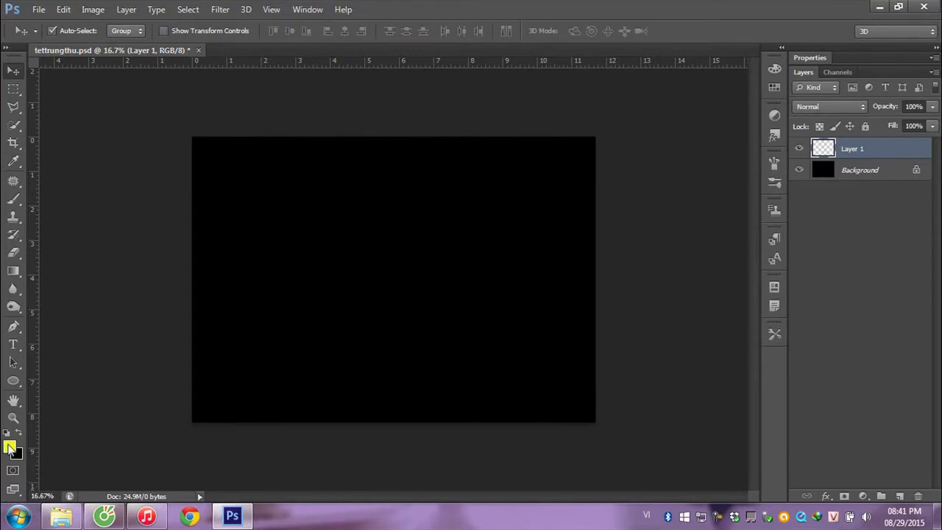
Step: With a huge soft round brush, dab a yellow glow onto the upper-right canvas
click(14, 201)
click(71, 31)
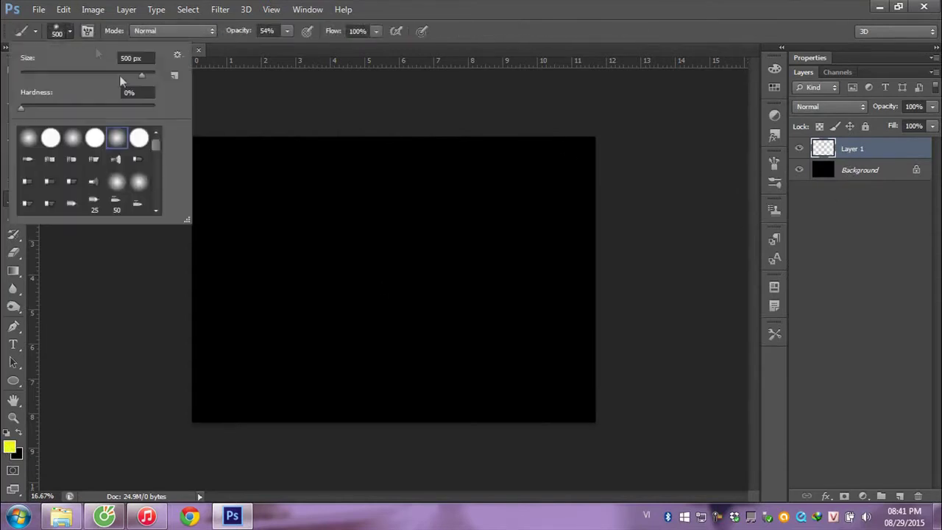
click(118, 136)
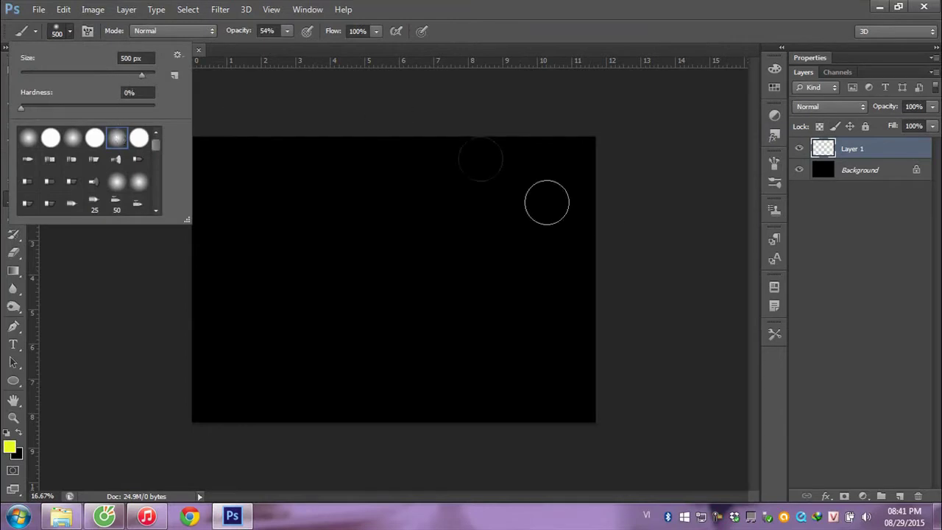
click(152, 73)
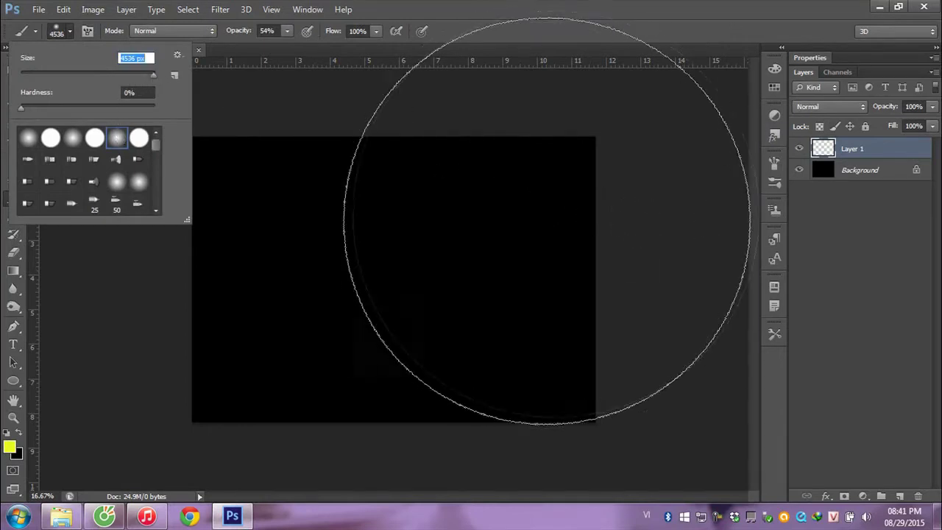
click(709, 8)
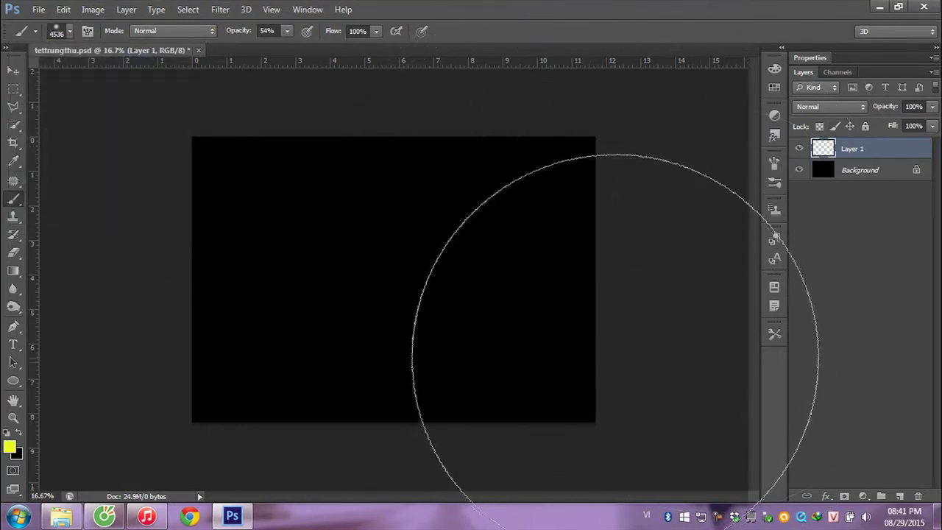
key(bracketleft)
key(bracketleft)
key(bracketleft)
key(bracketleft)
key(bracketleft)
key(bracketleft)
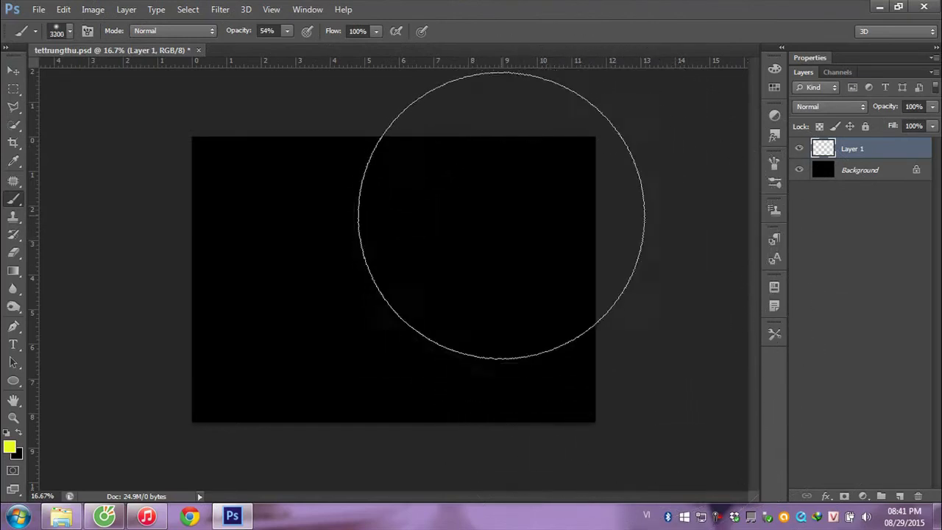
key(bracketleft)
key(bracketleft)
key(bracketleft)
key(bracketleft)
key(bracketleft)
key(bracketleft)
key(bracketleft)
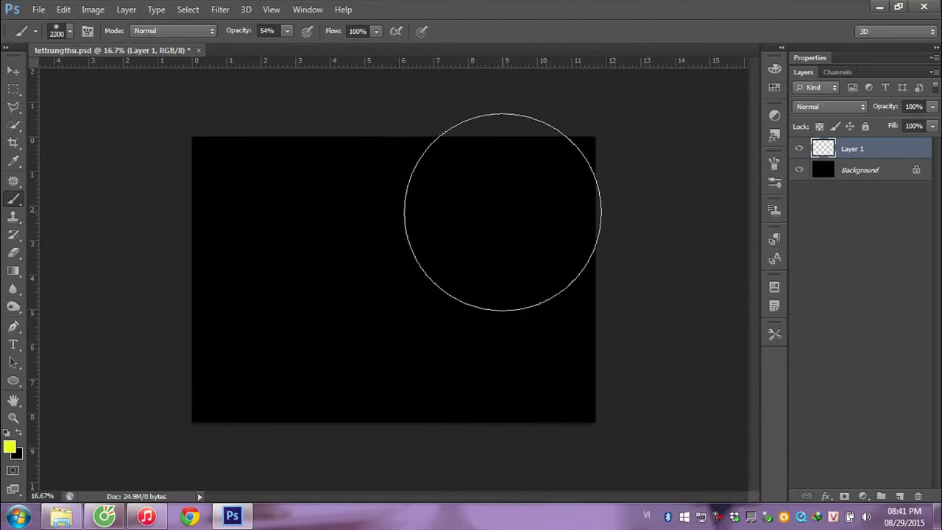
key(bracketleft)
key(bracketleft)
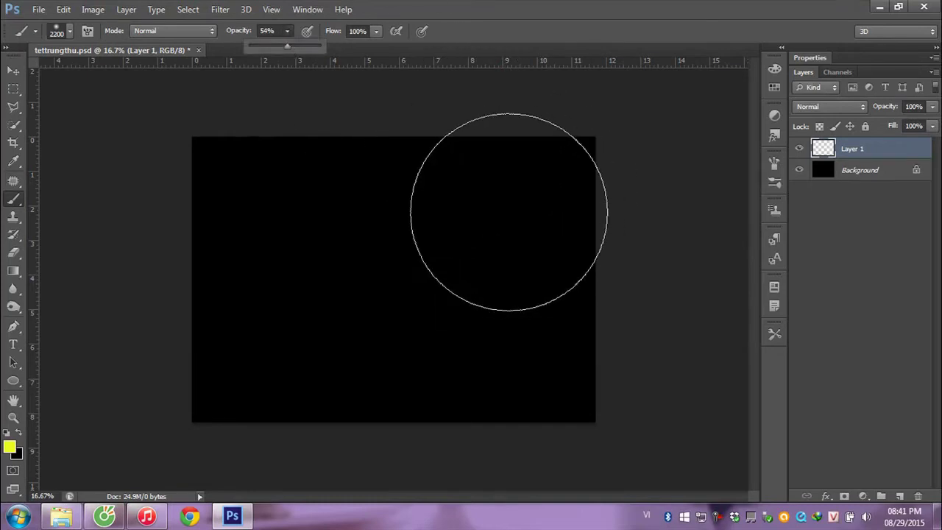
click(509, 213)
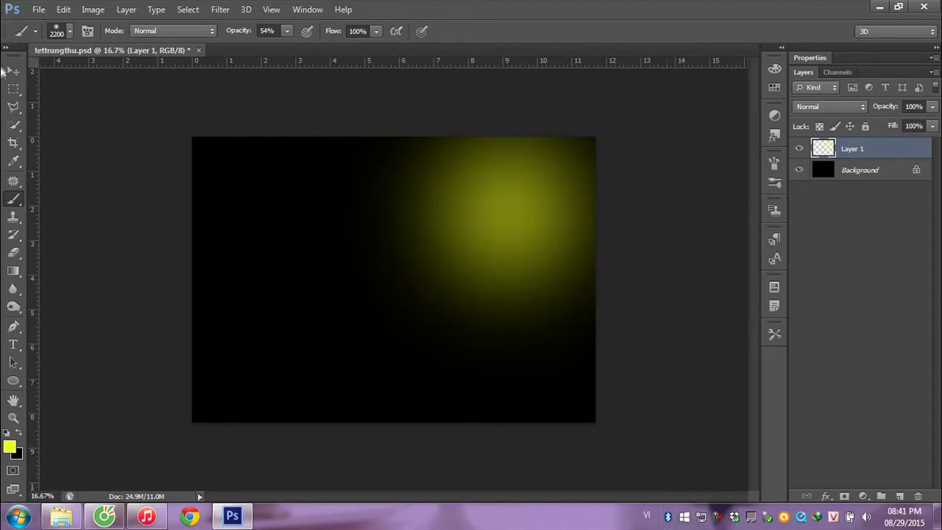
click(12, 72)
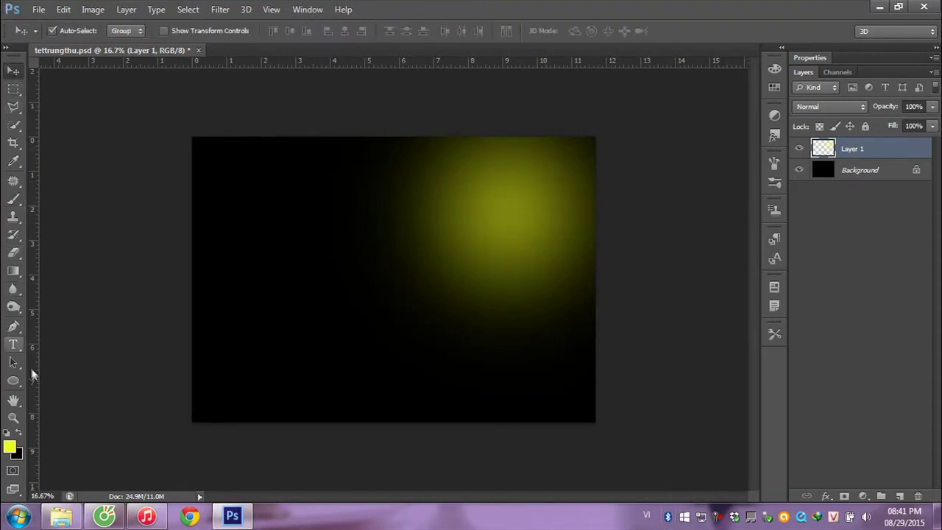
Step: On a new Layer 2, draw a curved leaf outline with the Pen tool
click(899, 496)
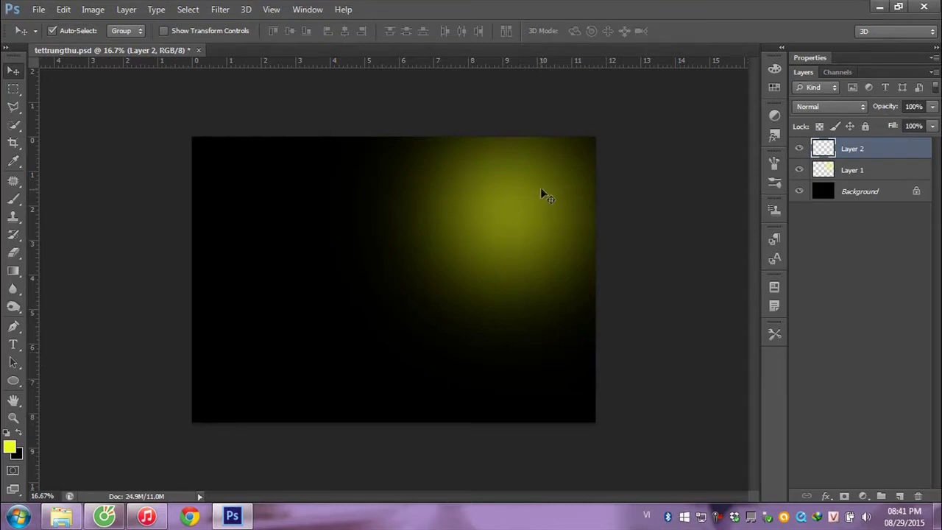
click(17, 327)
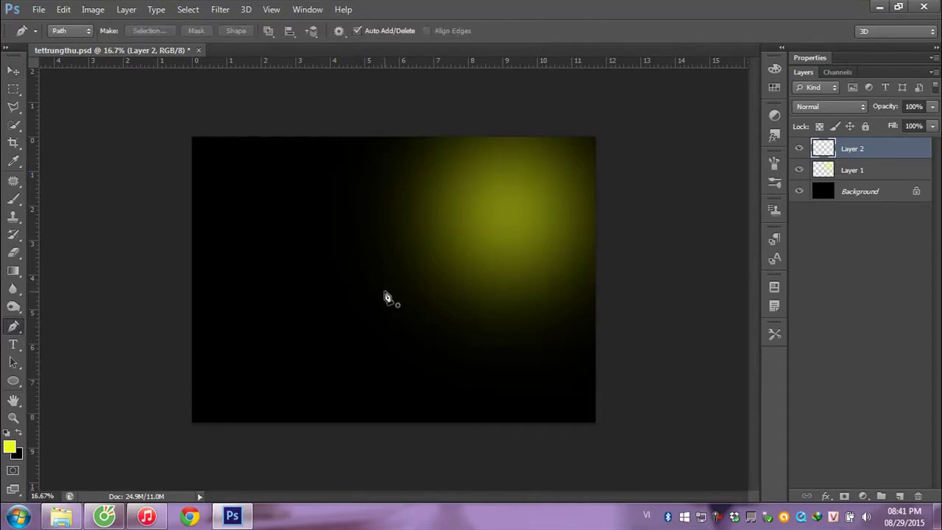
click(415, 256)
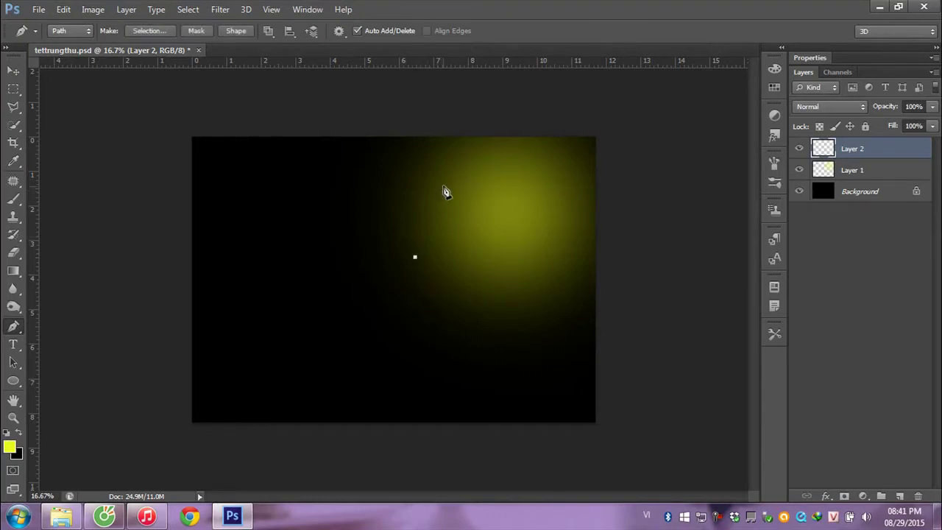
drag(459, 169, 476, 172)
Step: Turn the leaf path into a selection, fill it black, and scale it to about 63%
key(ctrl+Return)
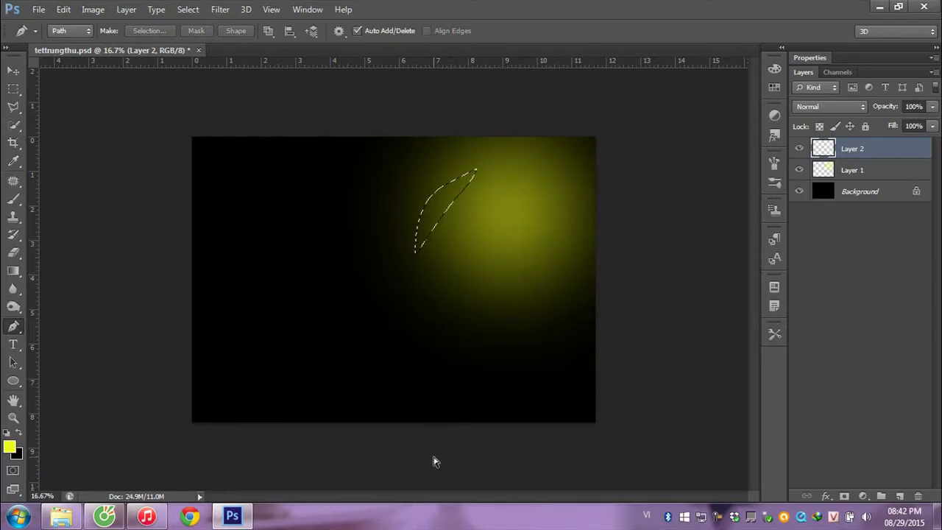
key(alt+BackSpace)
key(ctrl+BackSpace)
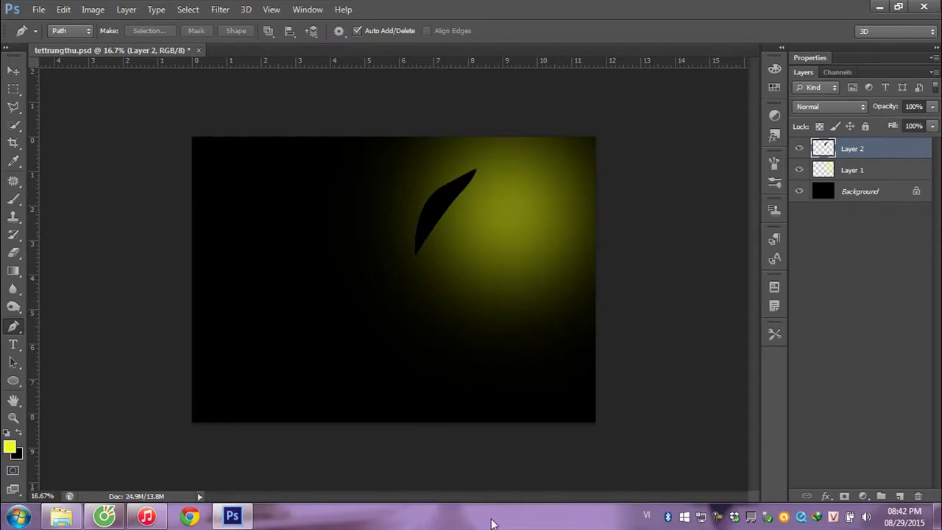
key(ctrl+t)
drag(478, 258, 443, 213)
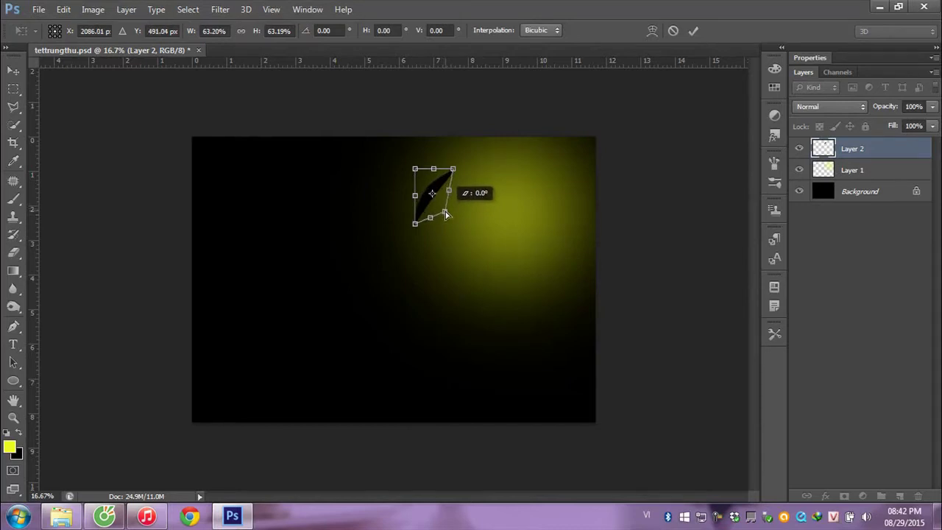
key(Return)
key(p)
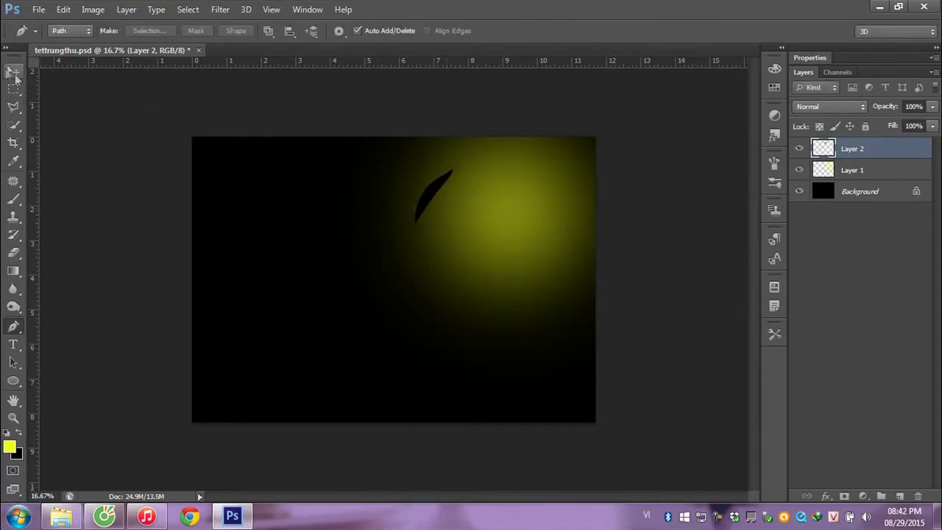
Step: Move the leaf toward the upper-right edge and rotate it to point upward
drag(471, 189, 462, 184)
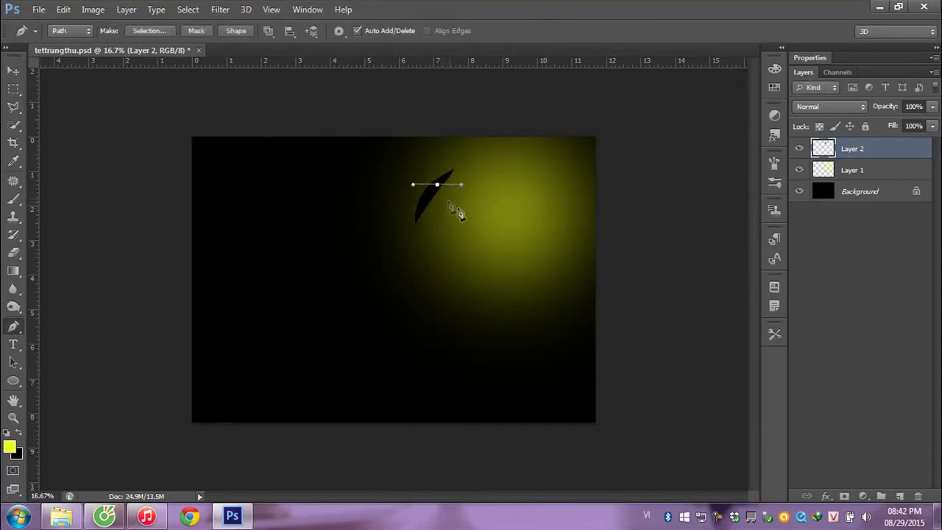
key(Return)
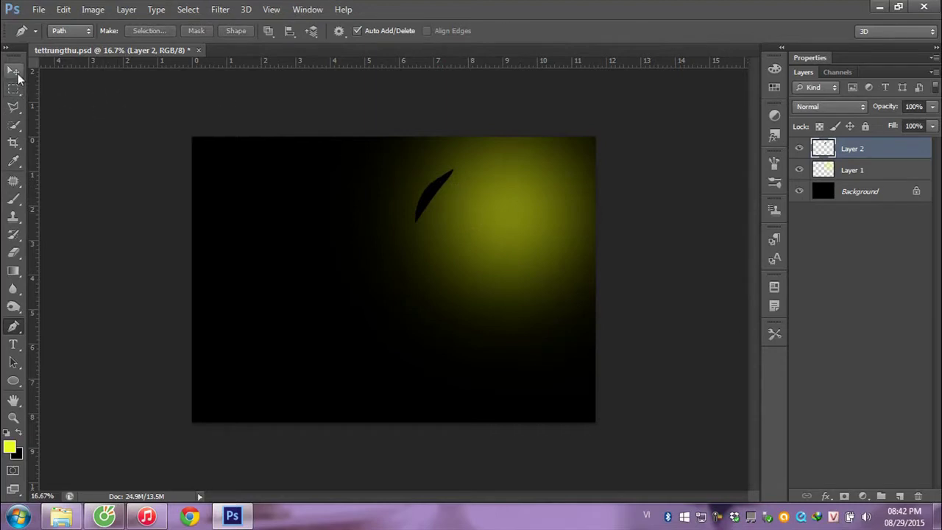
key(v)
mouse_move(432, 193)
mouse_down()
mouse_move(528, 189)
mouse_move(558, 179)
mouse_up()
key(ctrl+t)
mouse_move(631, 151)
mouse_down()
mouse_move(522, 147)
mouse_move(476, 232)
mouse_move(508, 249)
mouse_up()
key(Return)
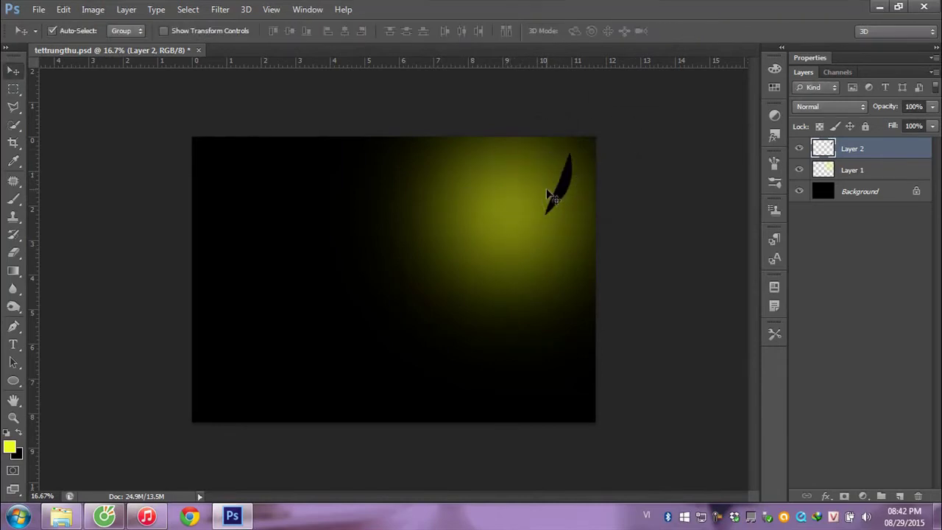
Step: Duplicate the leaf, flip the copy vertically, rotate it and nudge it up-right
drag(561, 193, 546, 184)
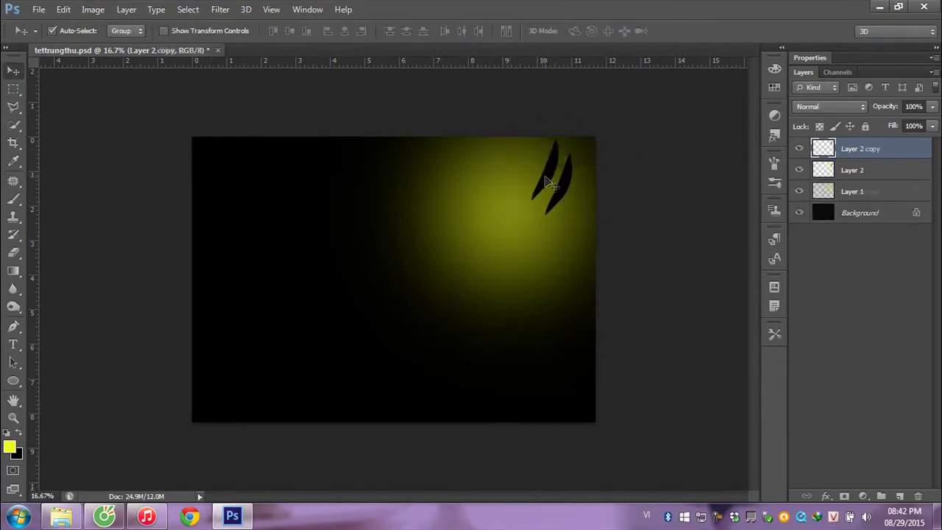
key(ctrl+t)
right_click(545, 185)
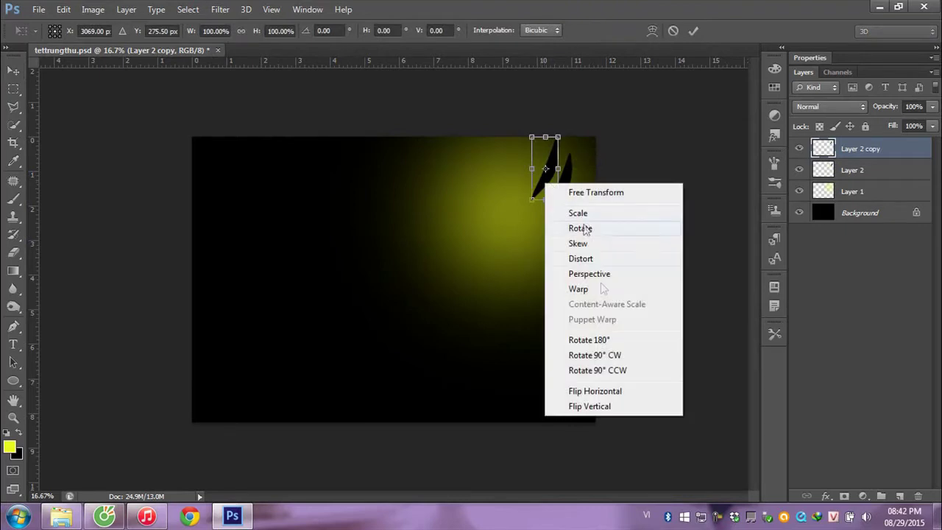
click(604, 404)
drag(578, 109, 634, 155)
drag(556, 169, 572, 153)
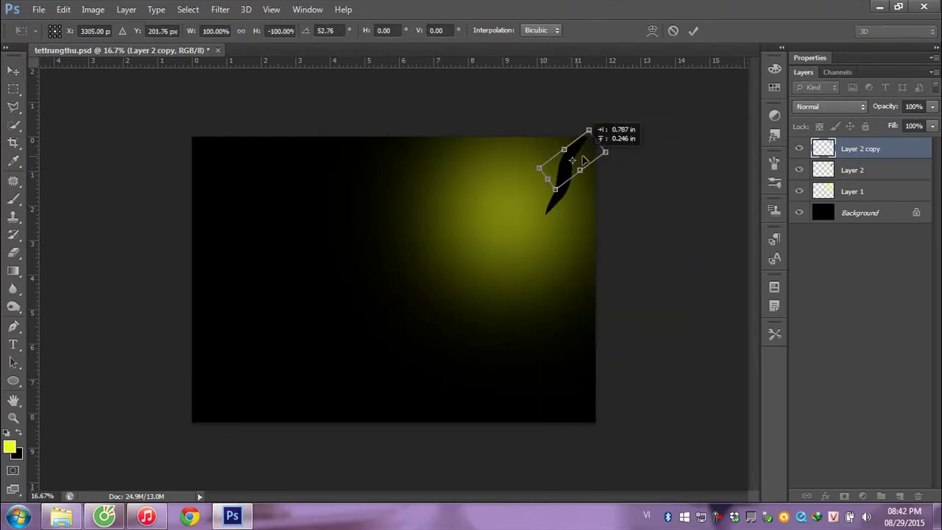
key(Return)
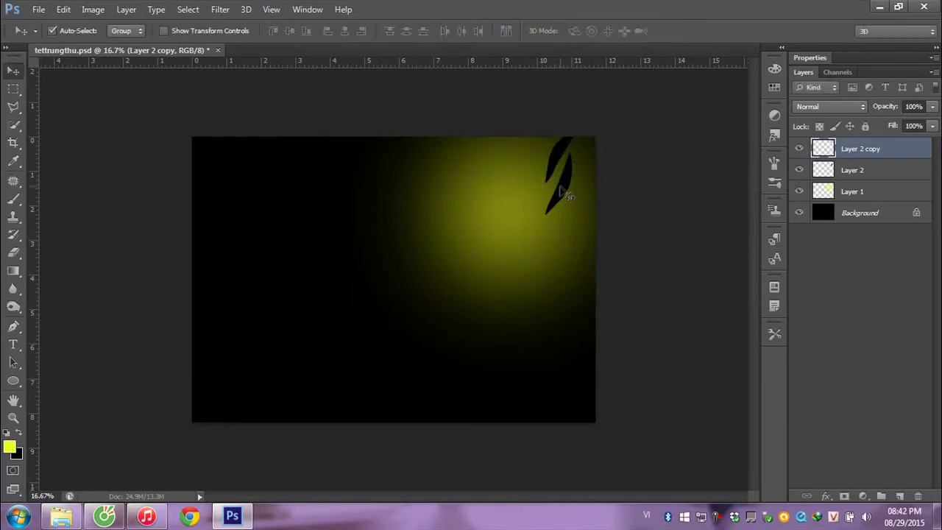
Step: Add a third leaf at two-thirds size tilted about -37°, then select all three leaf layers
key(ctrl+j)
key(ctrl+t)
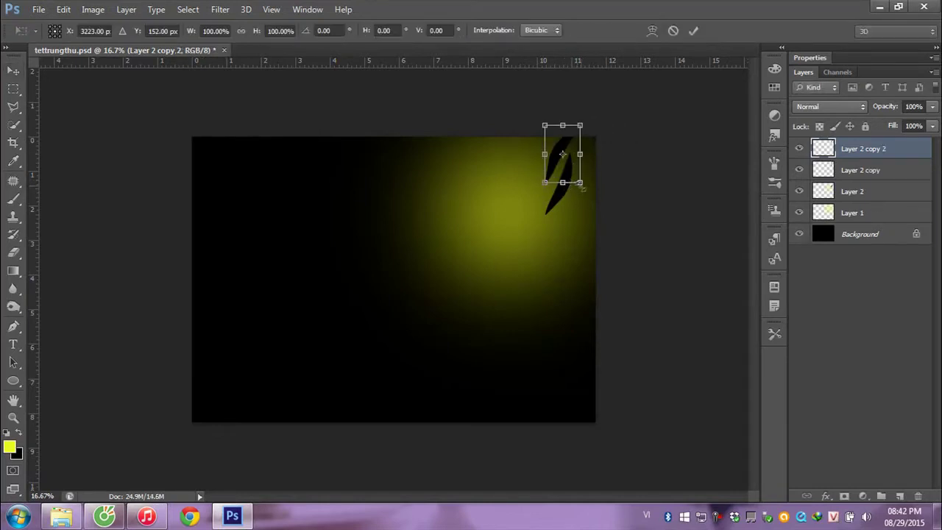
mouse_move(580, 184)
mouse_down()
mouse_move(570, 164)
mouse_move(587, 200)
mouse_up()
drag(610, 101, 548, 100)
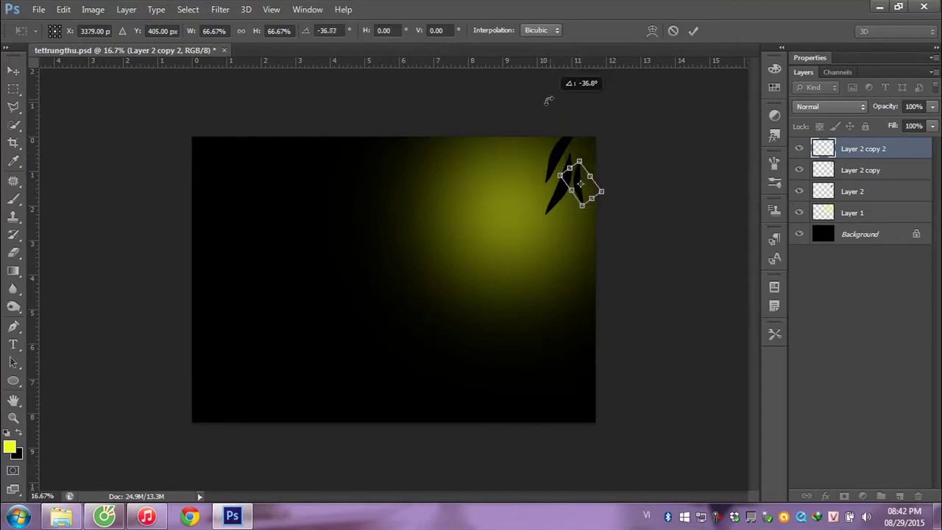
key(Return)
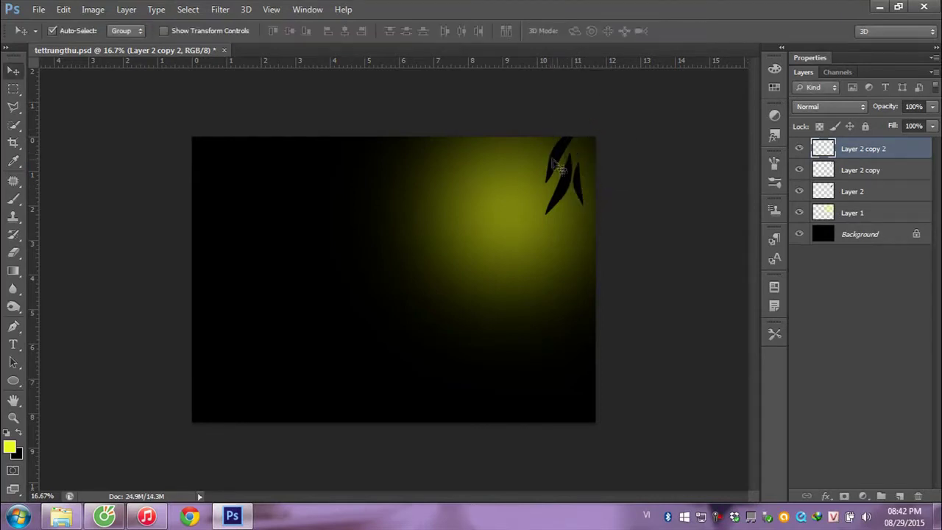
drag(559, 168, 568, 147)
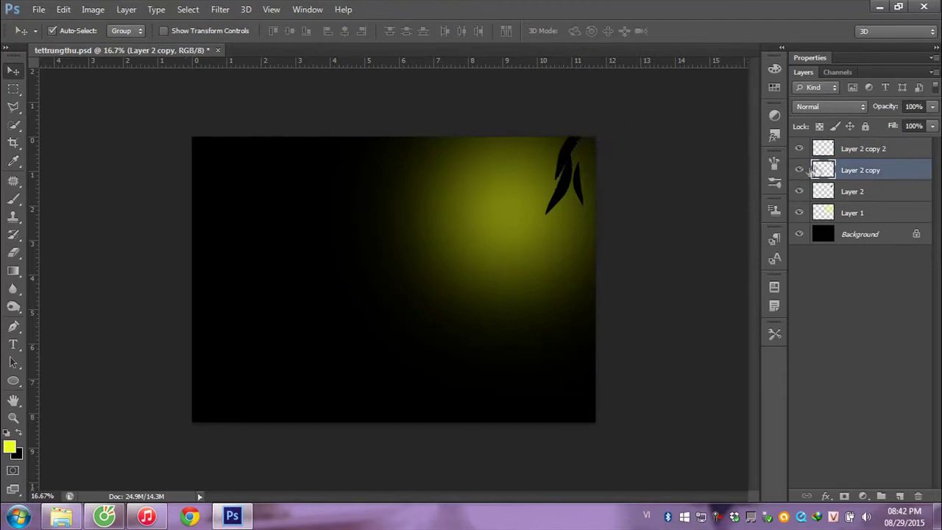
shift+click(854, 192)
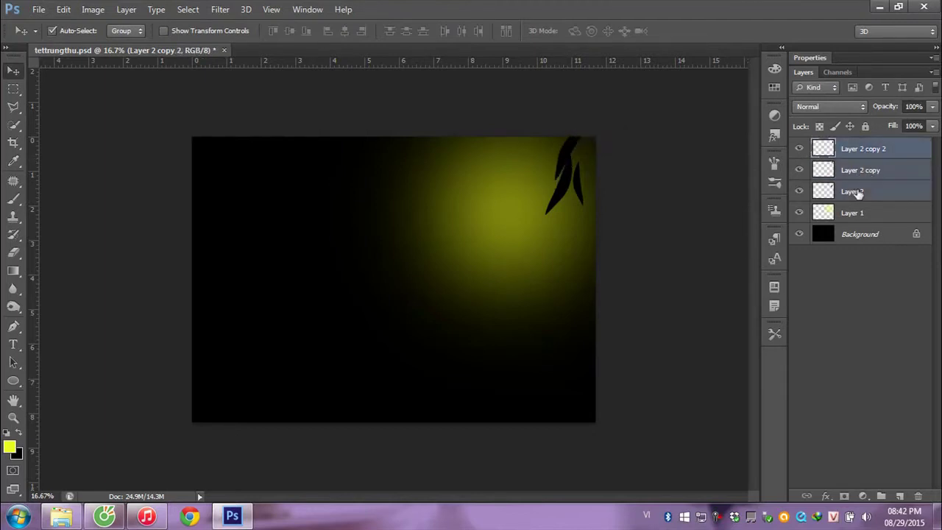
Step: Group the leaves as Group 1, then place a horizontally flipped copy near the top centre
key(ctrl+g)
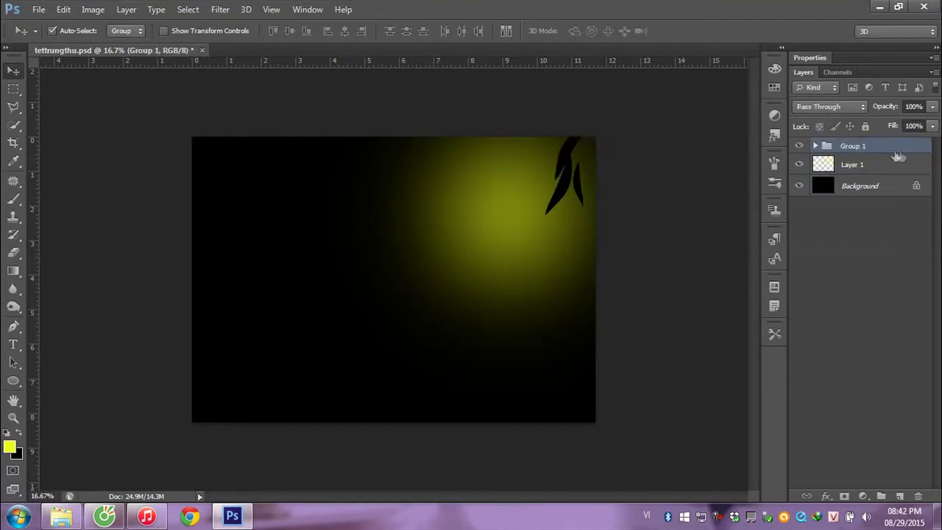
drag(560, 209, 589, 275)
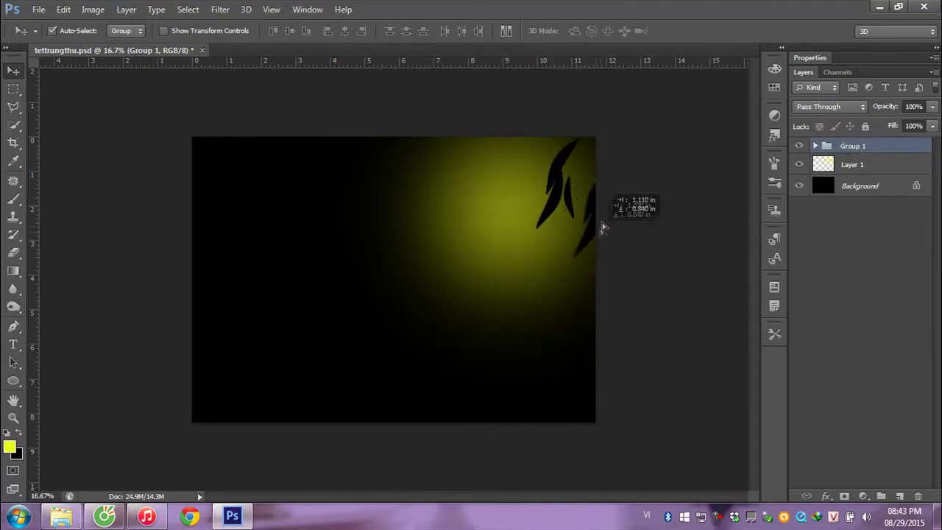
mouse_move(589, 275)
mouse_down()
mouse_move(425, 182)
mouse_move(422, 169)
mouse_move(497, 140)
mouse_move(495, 151)
mouse_up()
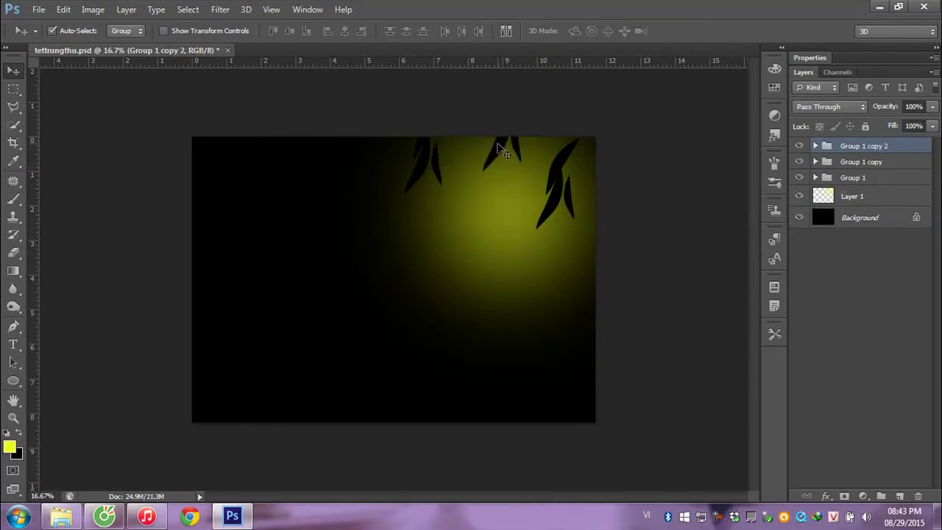
key(ctrl+t)
right_click(497, 159)
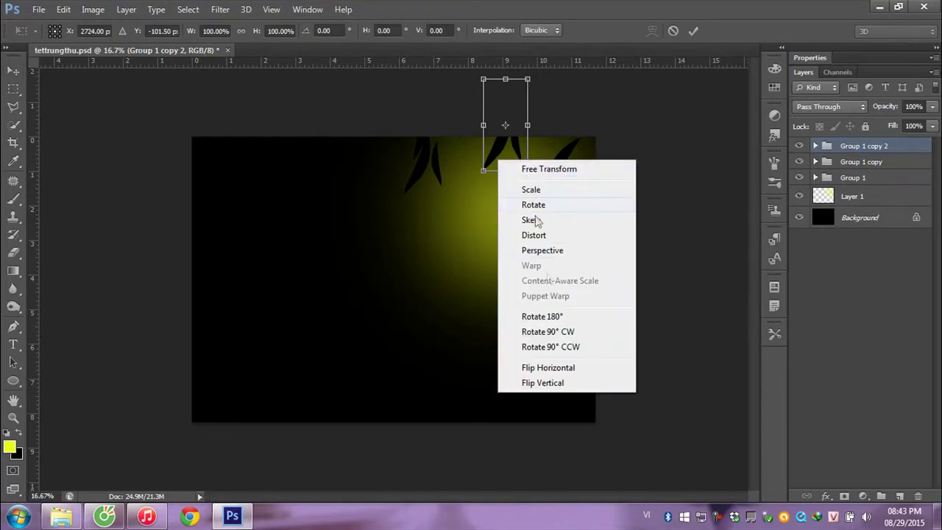
click(553, 367)
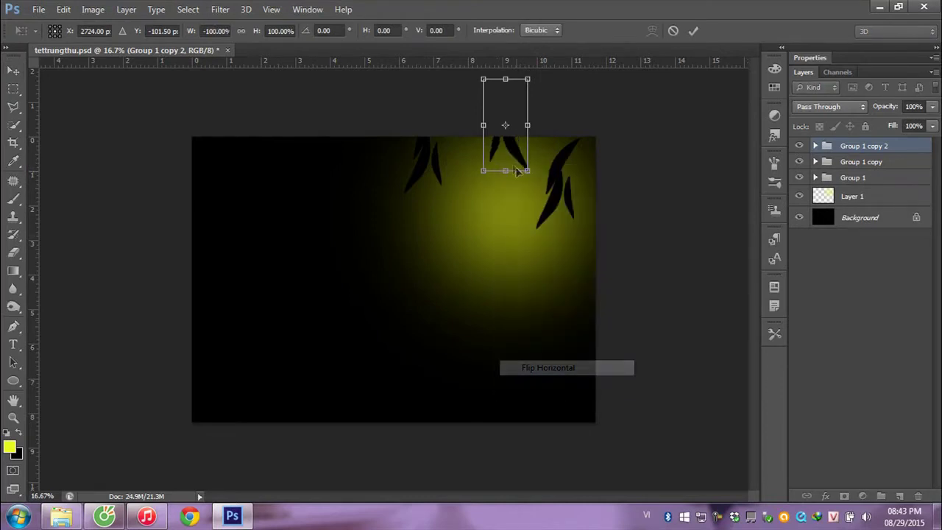
mouse_move(527, 169)
mouse_down()
mouse_move(528, 208)
mouse_move(513, 174)
mouse_move(473, 172)
mouse_up()
key(Return)
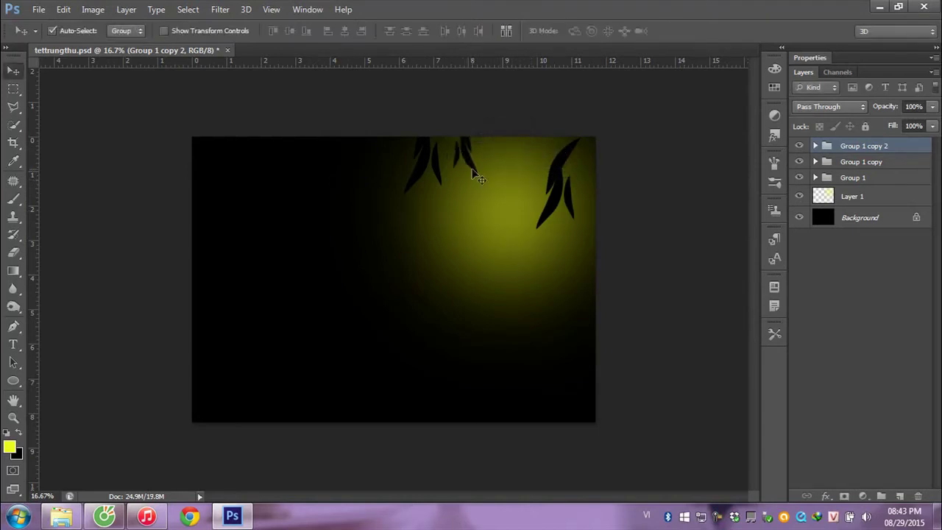
Step: Duplicate the leaf pair, enlarge it to about 155%, and settle it near the top
alt+drag(465, 166, 427, 224)
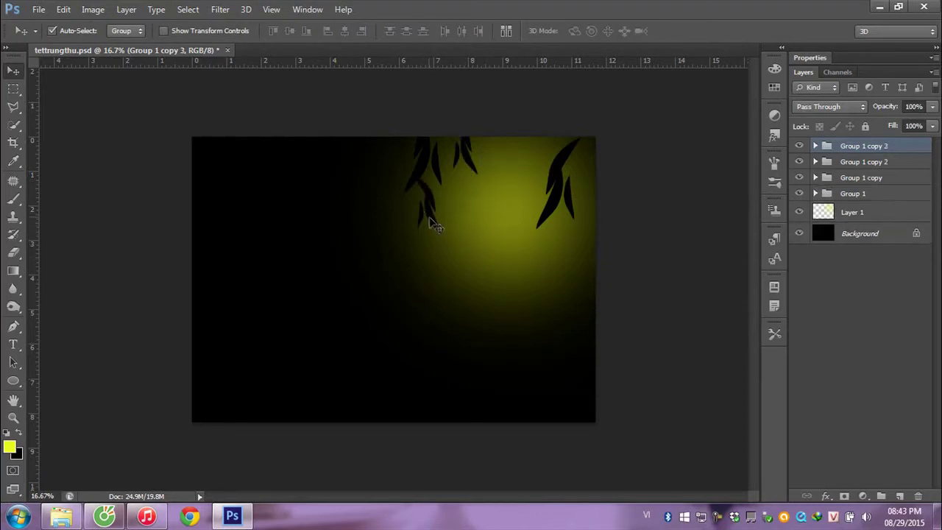
key(ctrl+t)
mouse_move(456, 257)
mouse_down()
mouse_move(473, 257)
mouse_move(440, 216)
mouse_up()
key(Return)
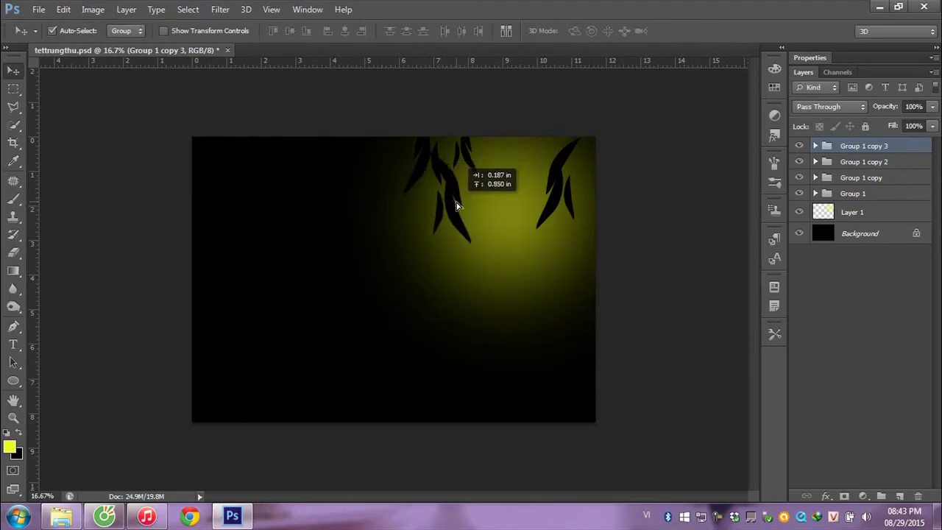
mouse_move(440, 215)
mouse_down()
mouse_move(467, 225)
mouse_move(543, 149)
mouse_up()
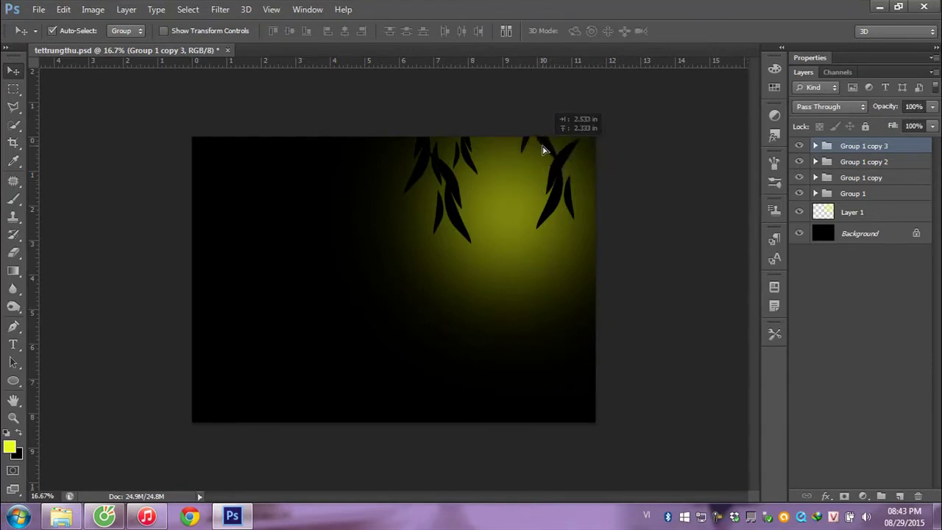
Step: Add another leaf copy at the right edge, shrunk, mirrored and tilted about -28°
mouse_move(550, 151)
mouse_down()
mouse_move(609, 266)
mouse_move(631, 253)
mouse_move(595, 252)
mouse_move(626, 236)
mouse_move(692, 253)
mouse_move(605, 261)
mouse_move(566, 279)
mouse_move(585, 258)
mouse_up()
key(ctrl+t)
drag(655, 176, 622, 156)
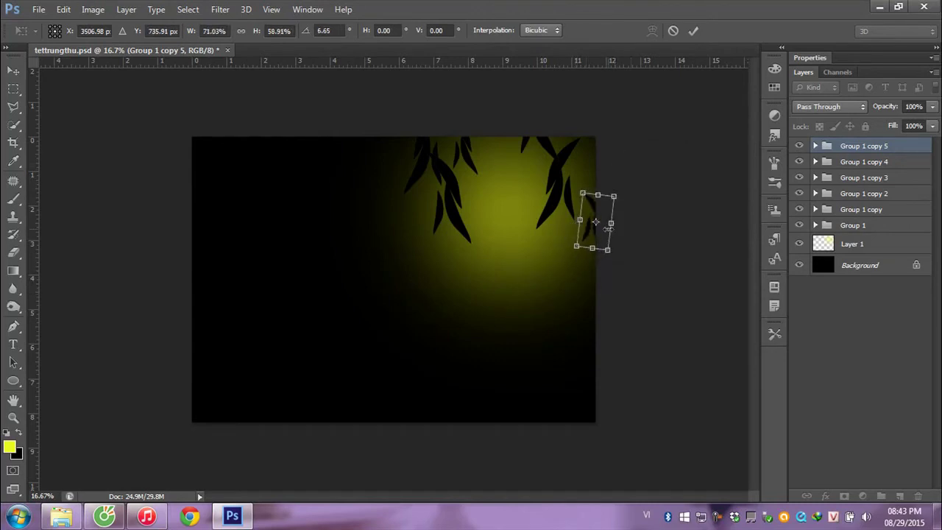
mouse_move(608, 229)
mouse_down()
mouse_move(551, 218)
mouse_move(584, 259)
mouse_up()
drag(633, 240, 633, 195)
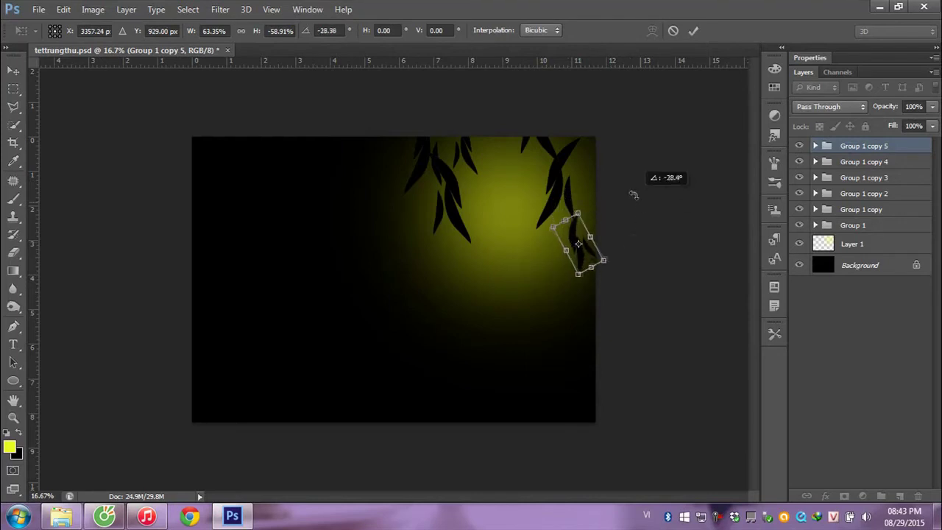
key(Return)
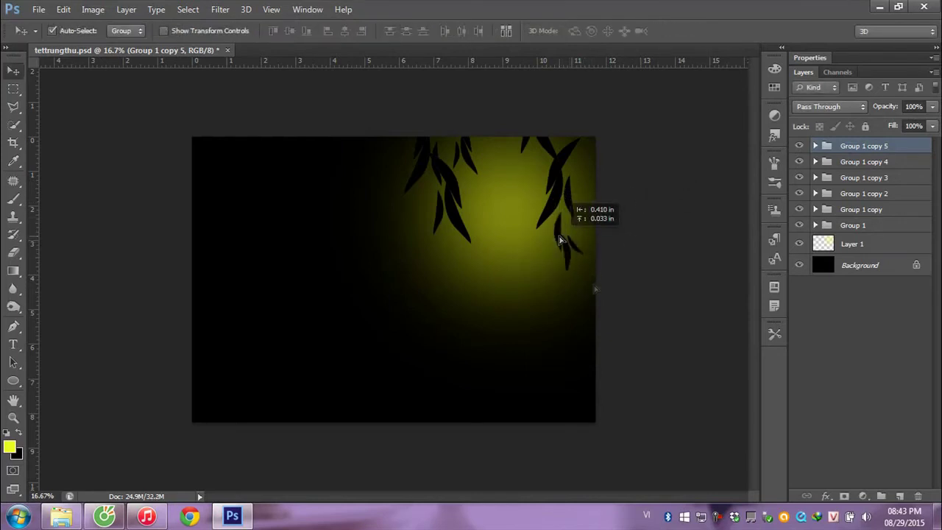
drag(566, 242, 555, 239)
click(652, 291)
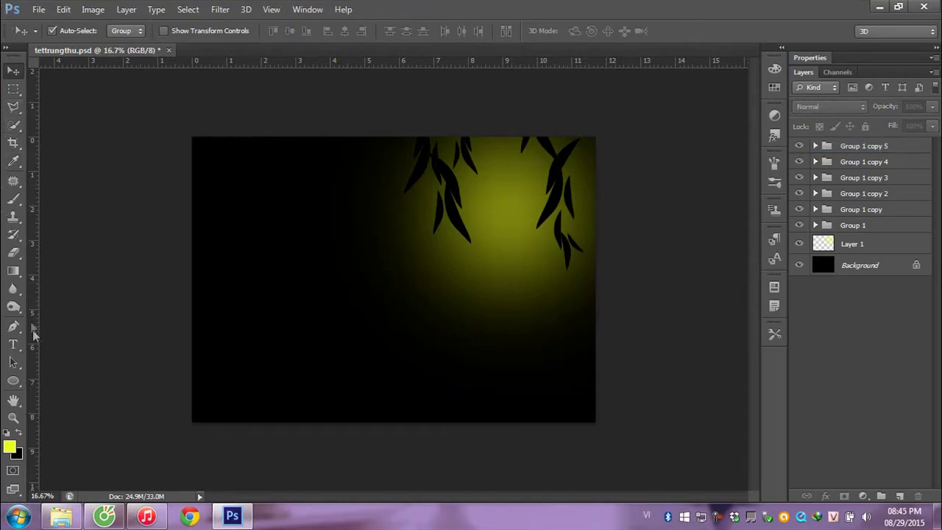
Step: On a new layer, fill a thin vertical rectangular strip with black as a stalk segment
click(14, 90)
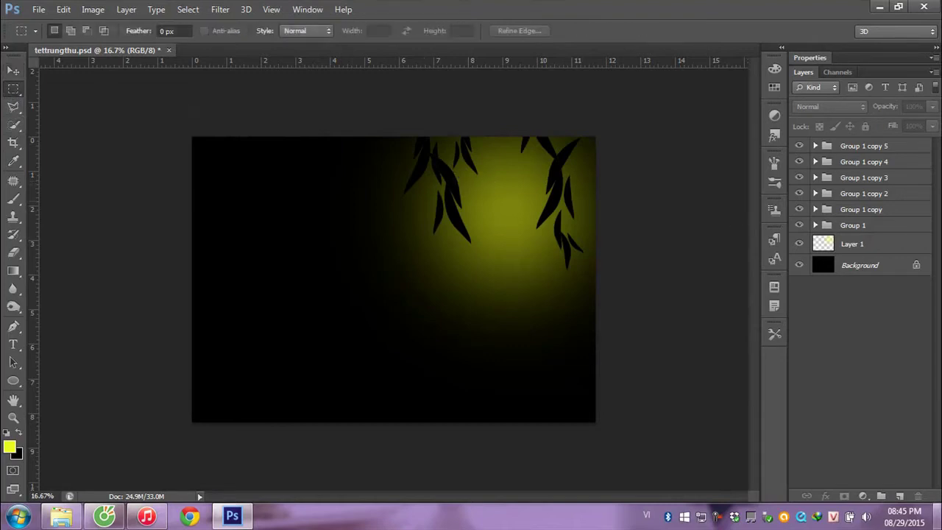
click(899, 495)
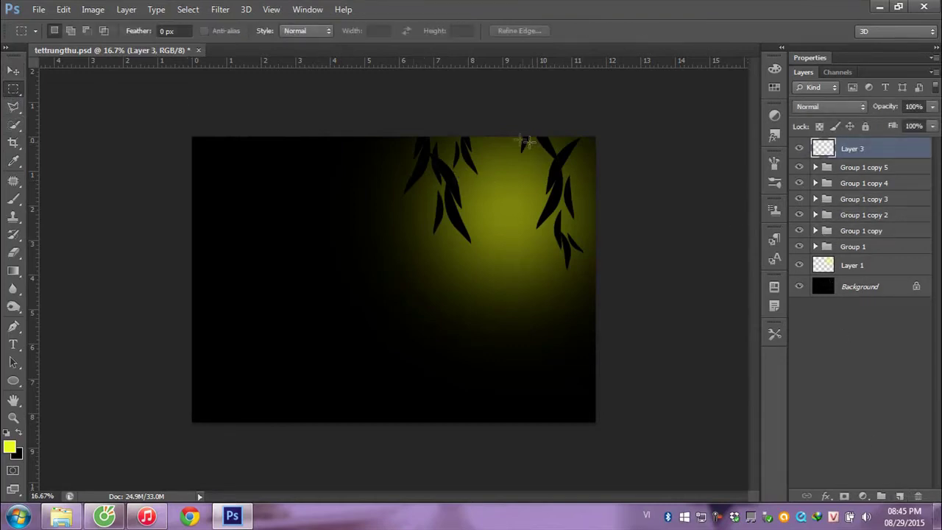
drag(504, 138, 513, 210)
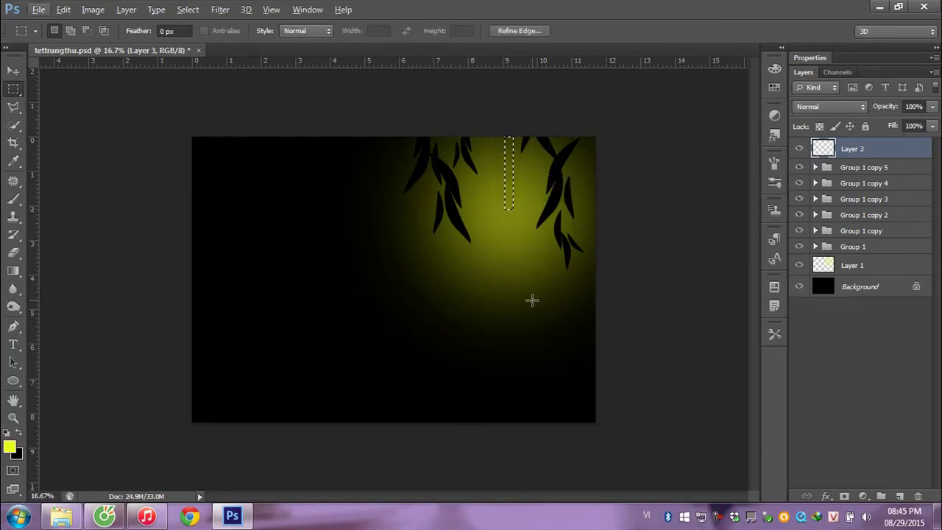
key(ctrl+BackSpace)
key(ctrl+d)
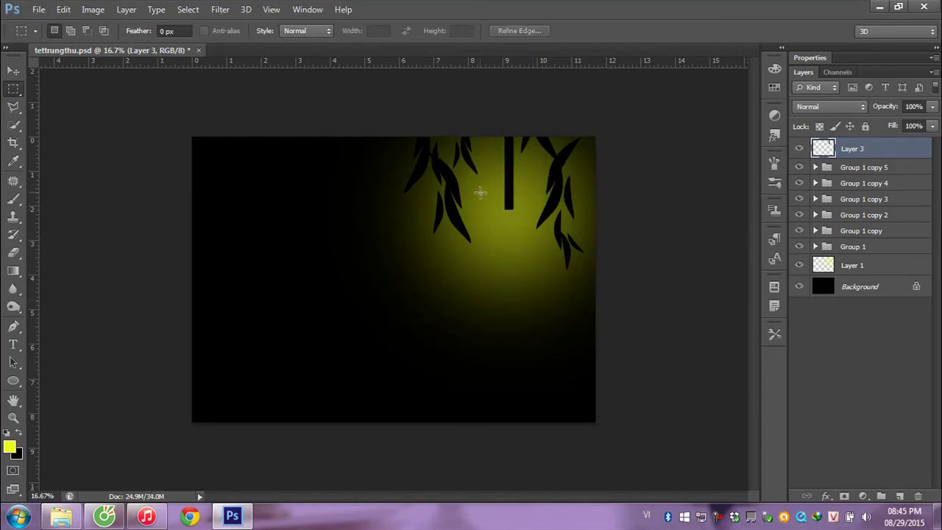
click(18, 71)
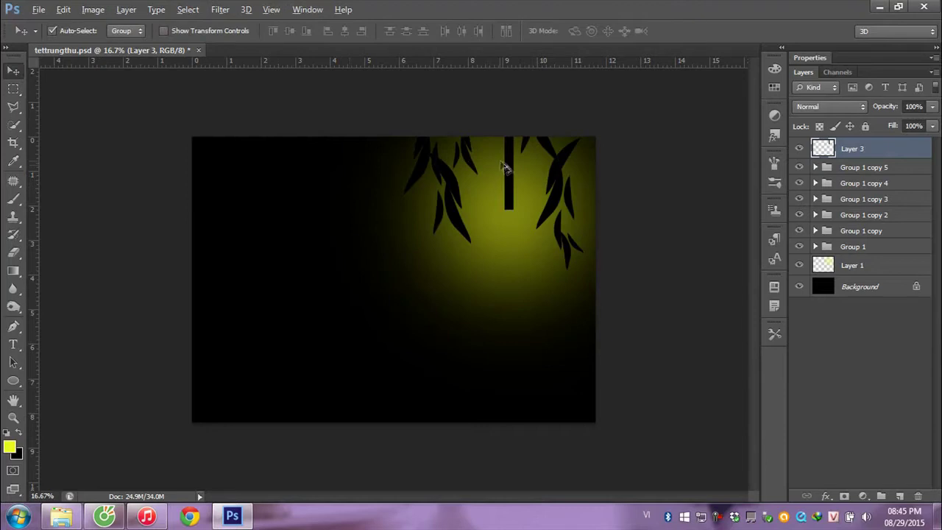
Step: Stack two copies below, group the three segments as Group 2, and duplicate the stalk
drag(512, 178, 519, 253)
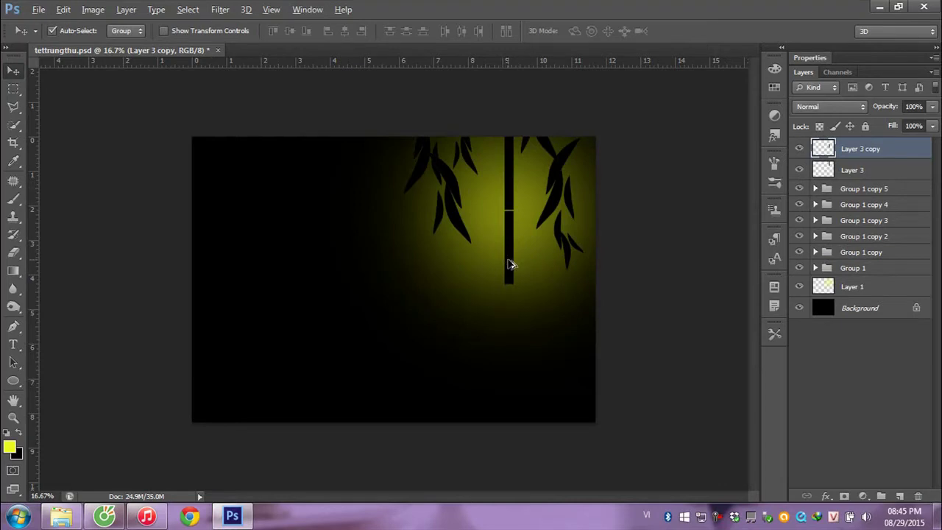
drag(509, 263, 517, 339)
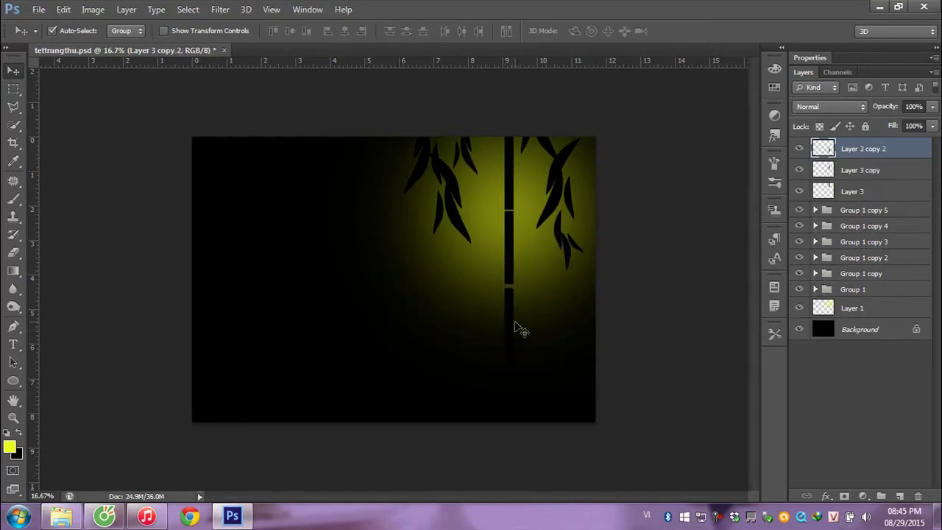
shift+click(865, 190)
key(ctrl+g)
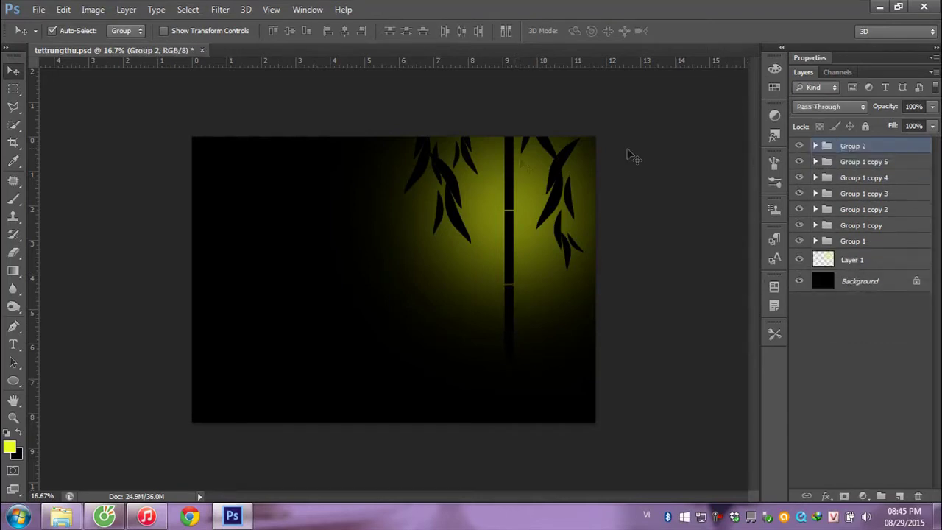
mouse_move(511, 196)
mouse_down()
mouse_move(530, 178)
mouse_move(520, 203)
mouse_move(517, 175)
mouse_move(399, 199)
mouse_move(410, 196)
mouse_move(414, 206)
mouse_move(419, 191)
mouse_up()
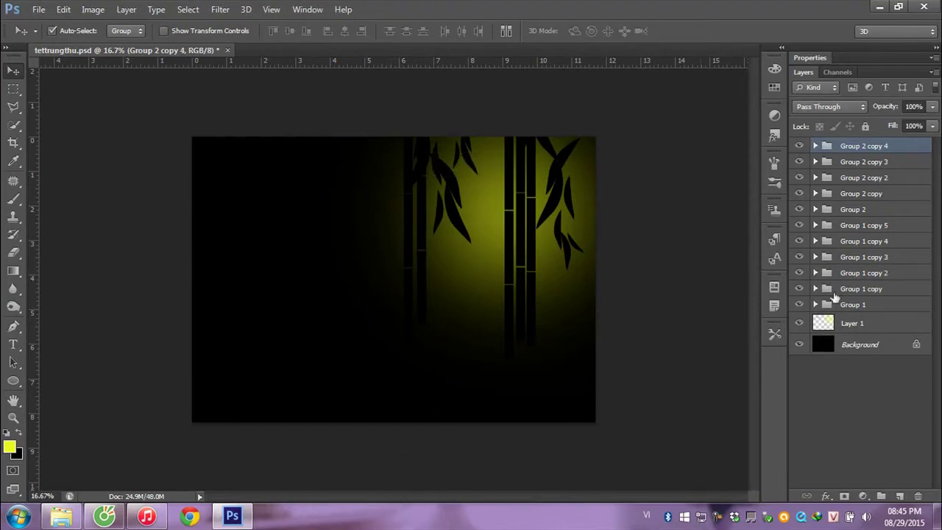
Step: Scale the Layer 1 glow to about 79.5% and shift it slightly upward
click(846, 324)
key(ctrl+t)
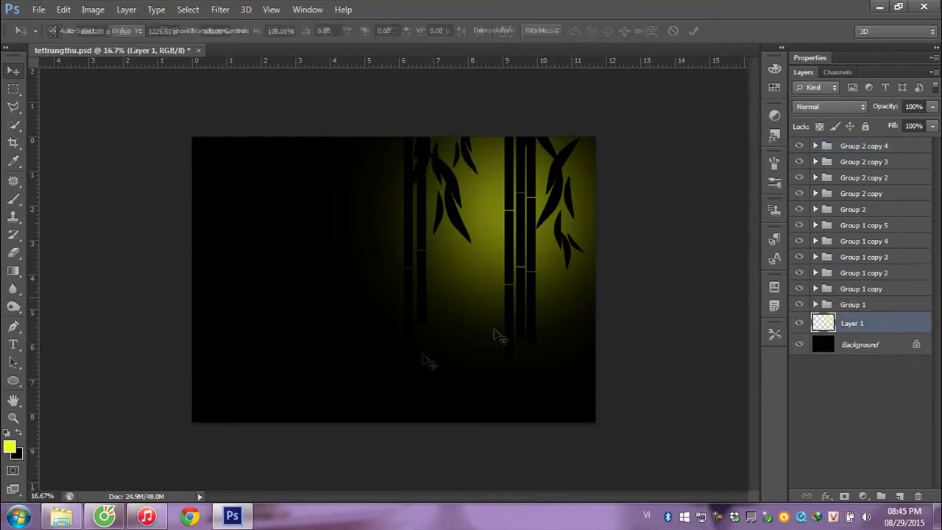
drag(304, 412, 328, 325)
drag(405, 311, 412, 305)
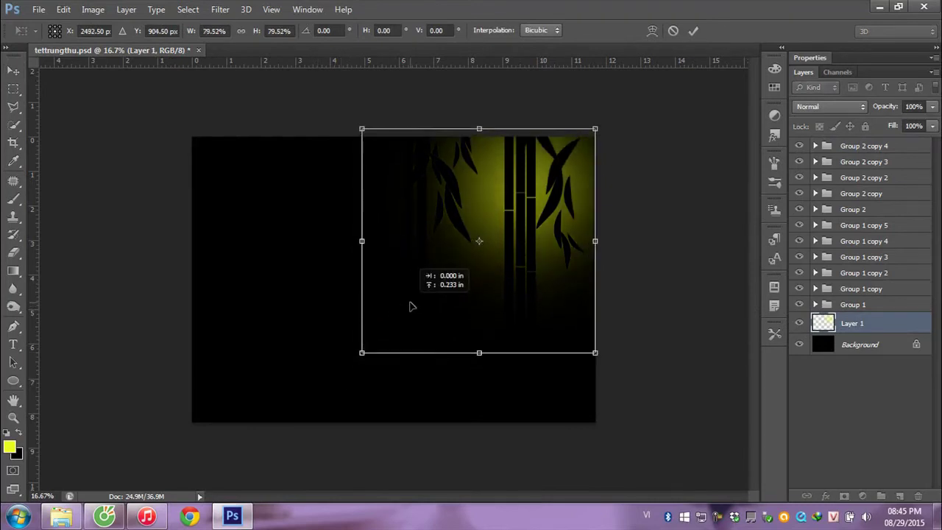
key(Return)
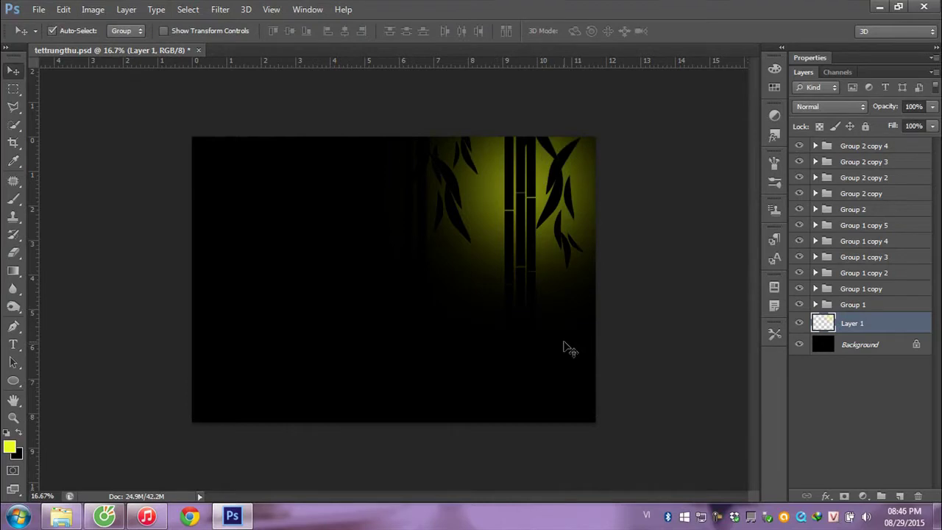
click(881, 148)
Step: On a new Layer 4, draw an oval selection for the lantern on the left
click(881, 496)
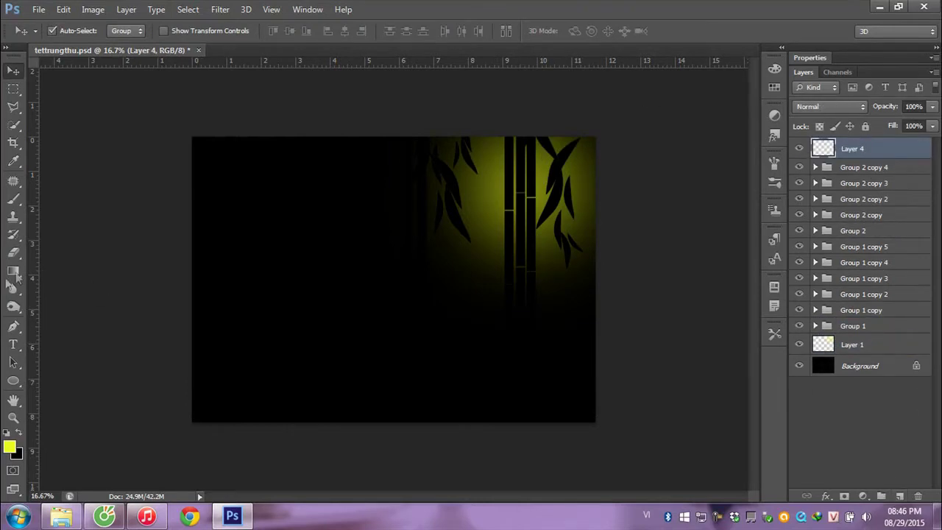
click(12, 90)
right_click(10, 90)
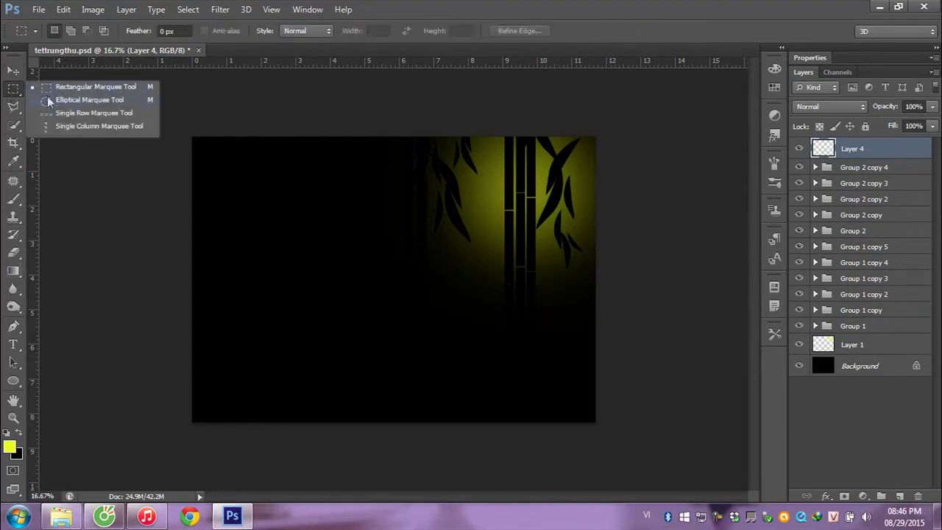
click(53, 101)
drag(241, 202, 328, 314)
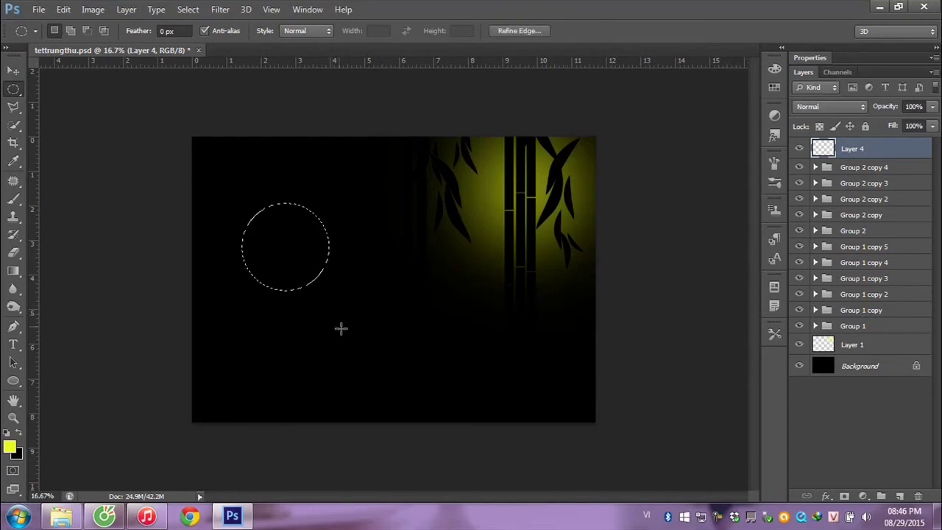
Step: Fill the oval with red-orange #da320b and deselect
click(15, 446)
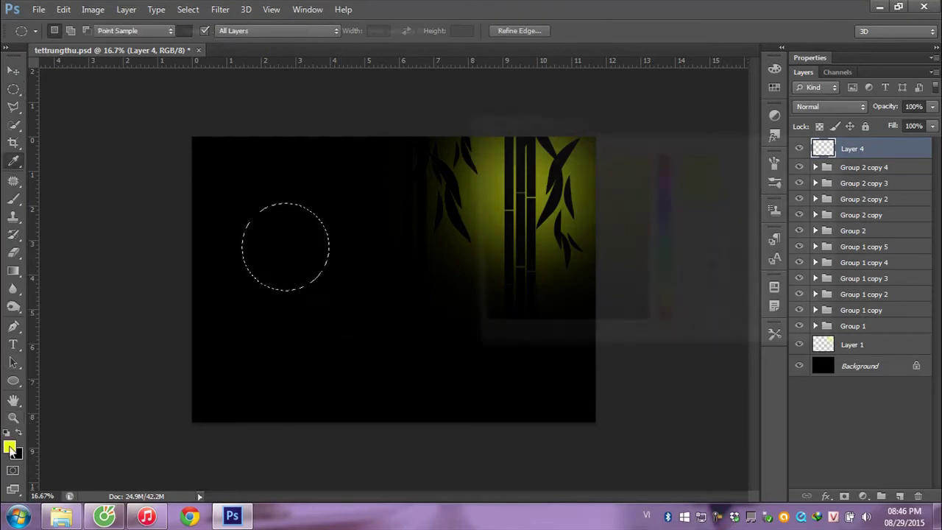
drag(662, 321, 661, 316)
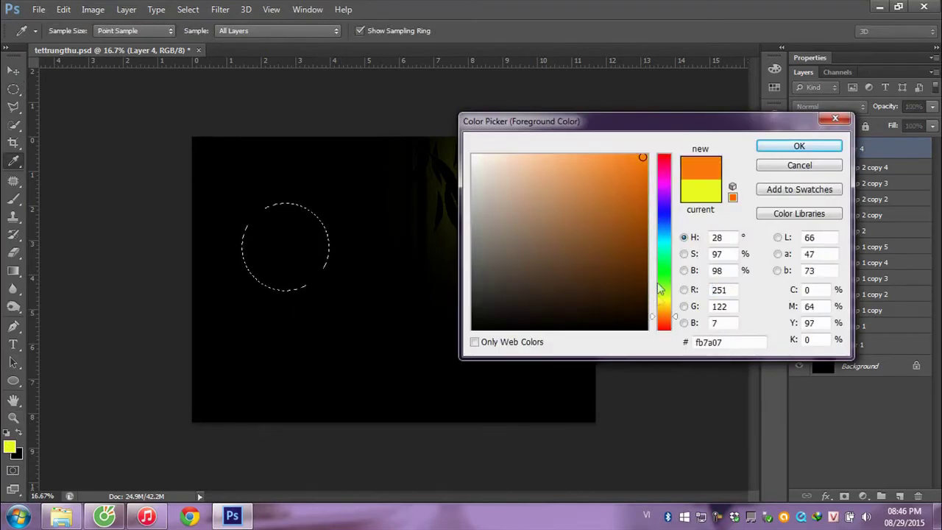
click(665, 325)
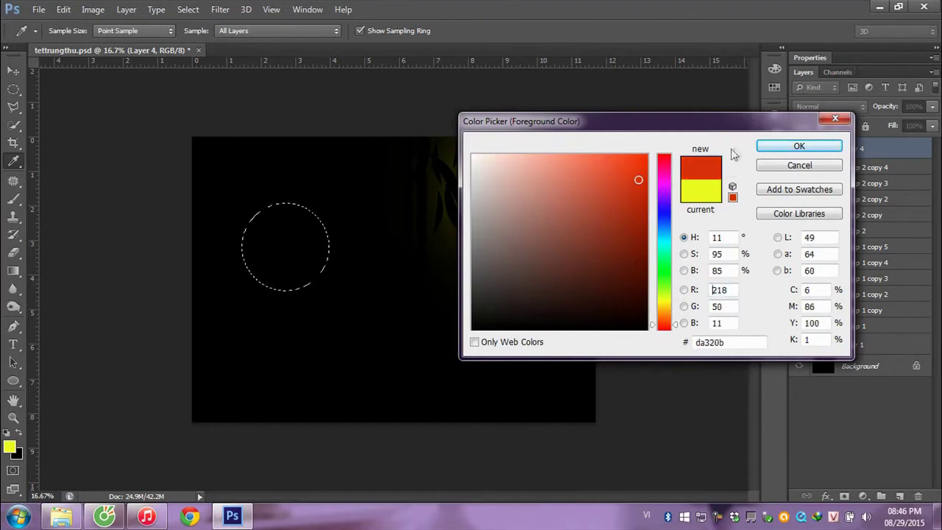
click(780, 147)
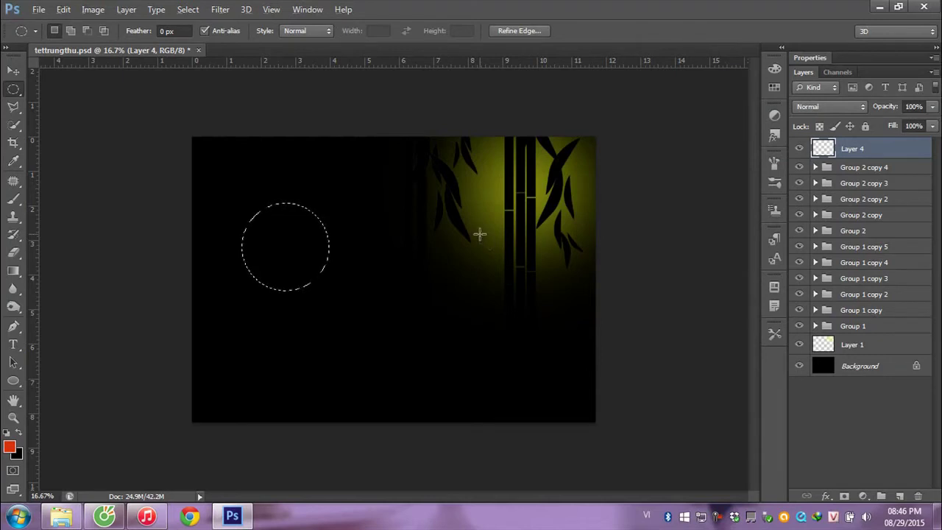
key(alt+BackSpace)
key(ctrl+d)
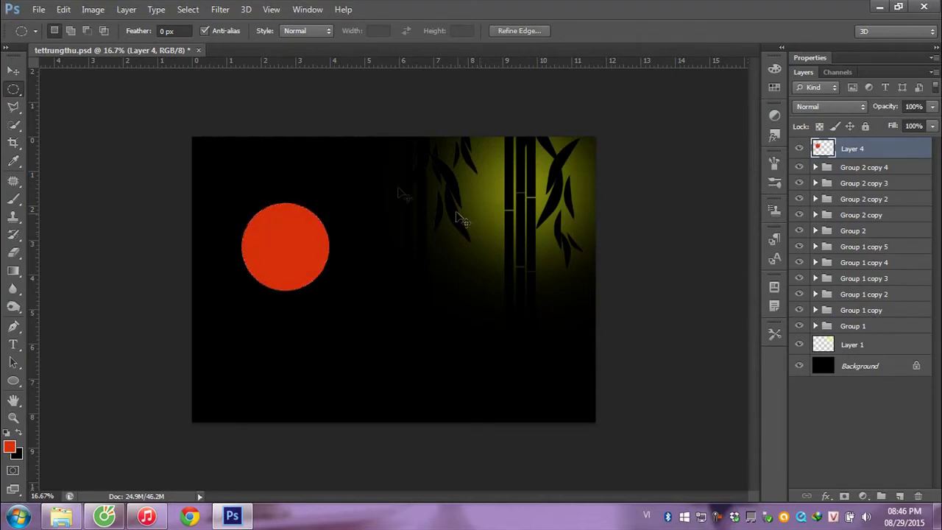
Step: Add a small red rectangular cap at the top of the lantern circle
right_click(10, 90)
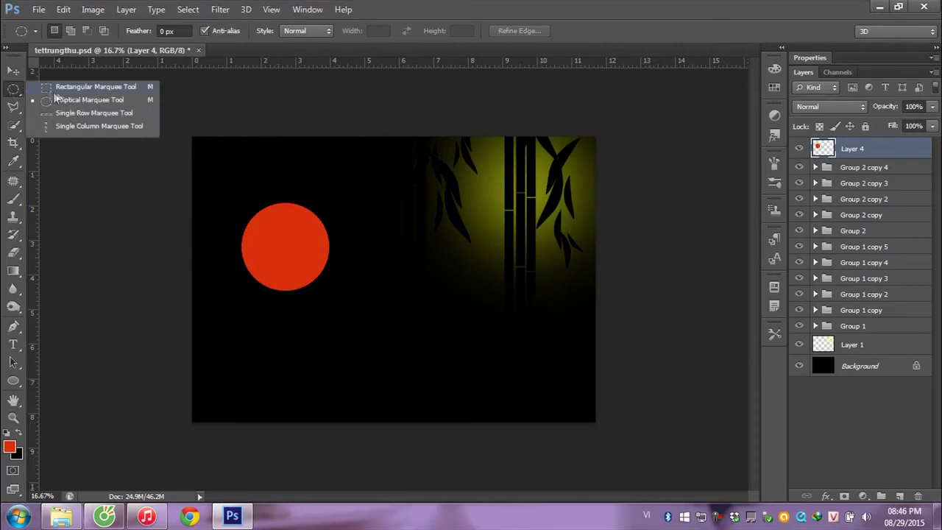
click(74, 89)
drag(271, 199, 297, 209)
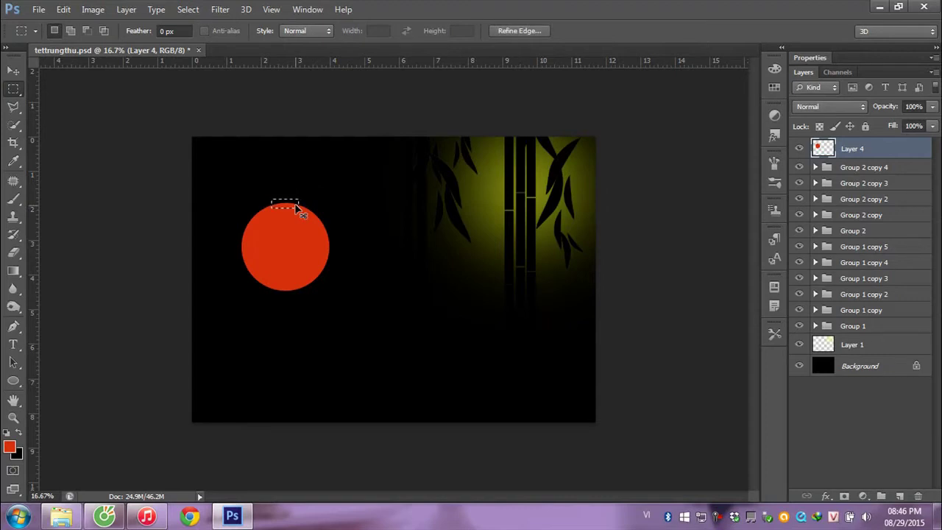
key(Delete)
key(super)
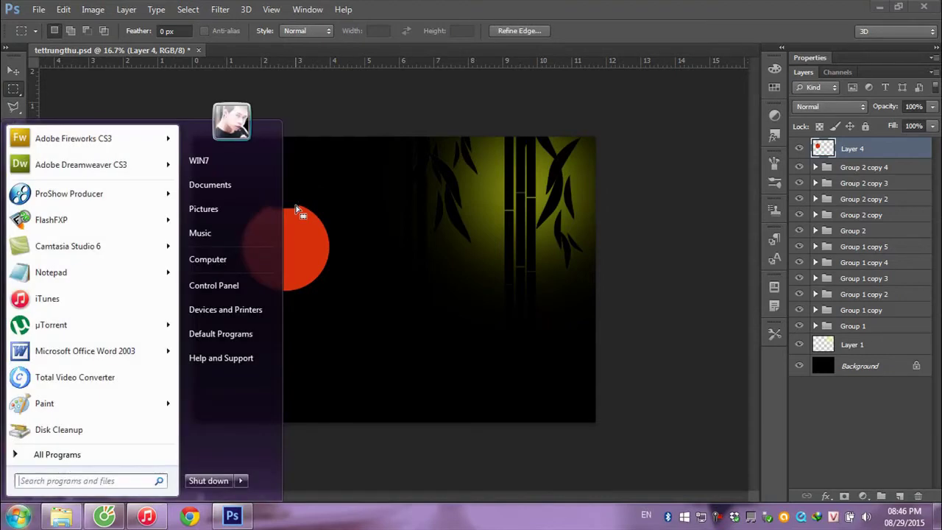
key(super)
key(alt+BackSpace)
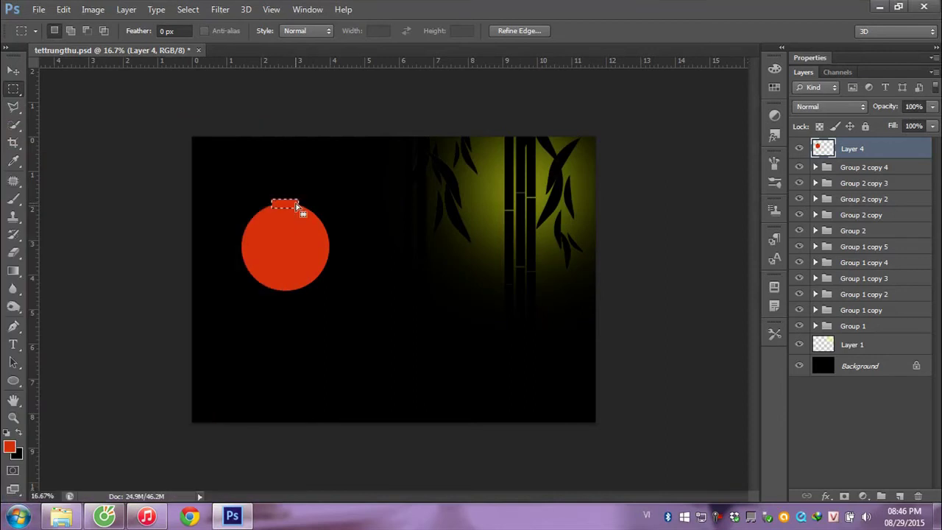
key(ctrl+d)
Step: Add the bottom cap and lower Layer 4's opacity to 66%
drag(266, 282, 304, 293)
key(ctrl+d)
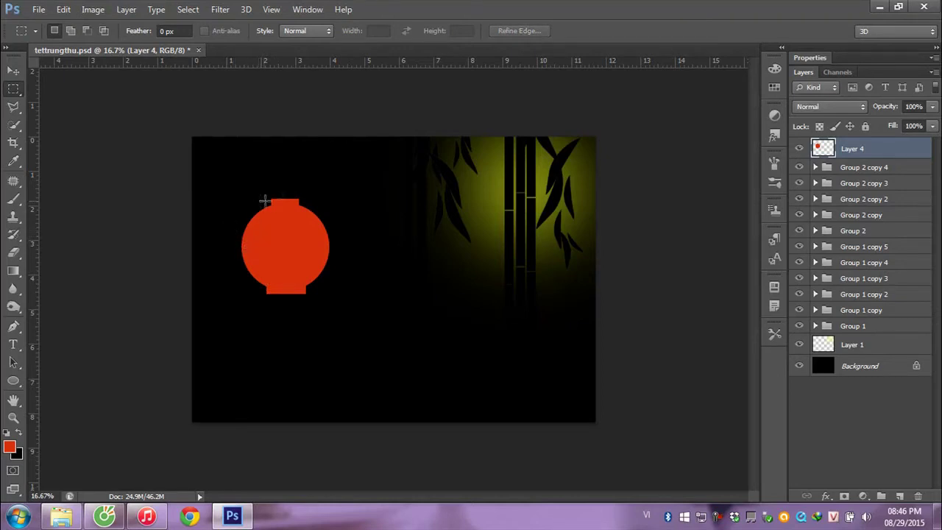
click(931, 107)
drag(905, 122, 909, 122)
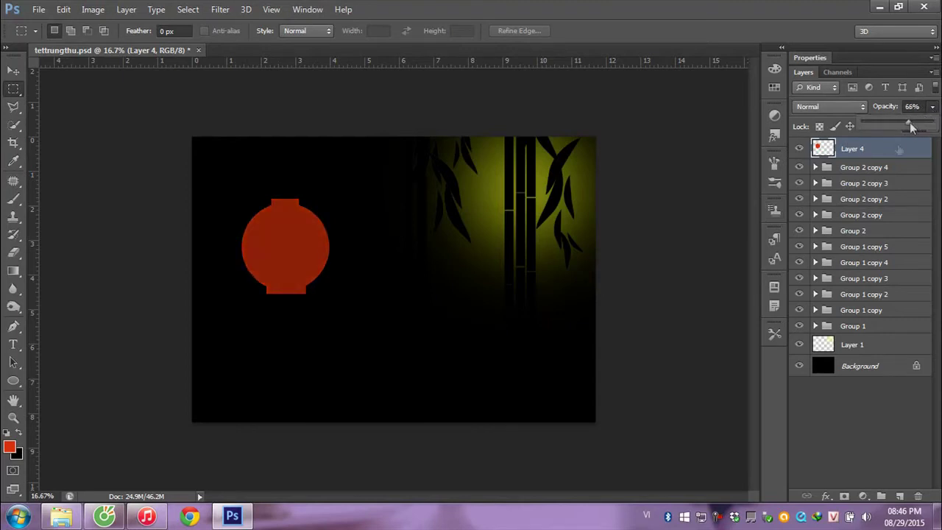
Step: Add a new Layer 5 and set the foreground colour to bright yellow
click(899, 495)
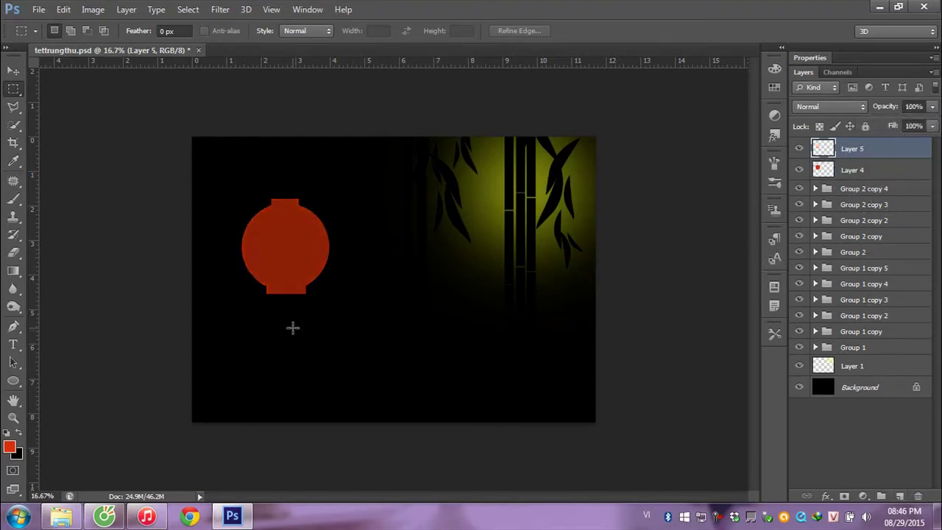
click(9, 448)
drag(557, 133, 481, 306)
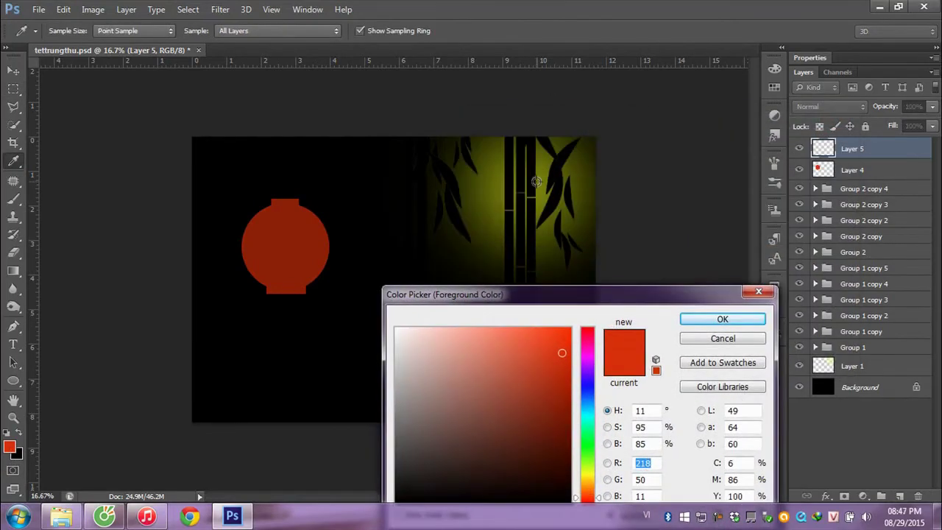
click(537, 181)
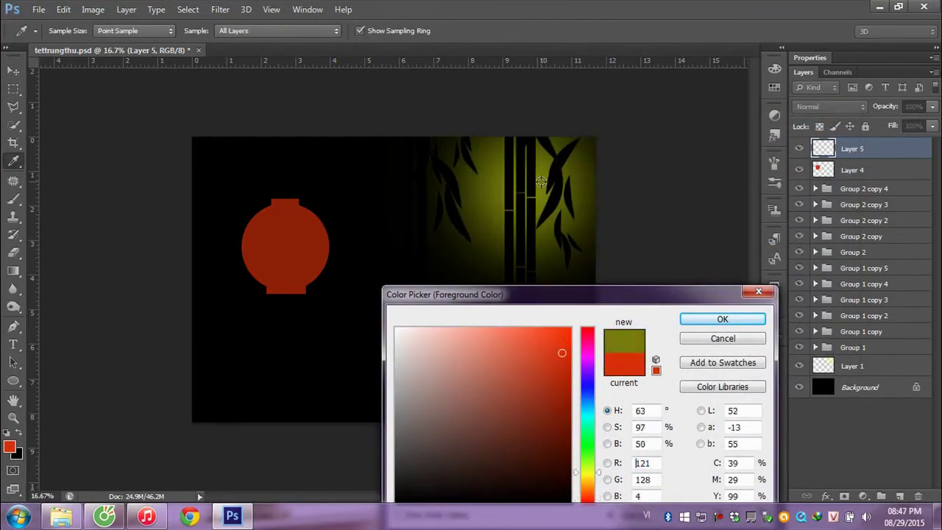
click(569, 329)
click(722, 319)
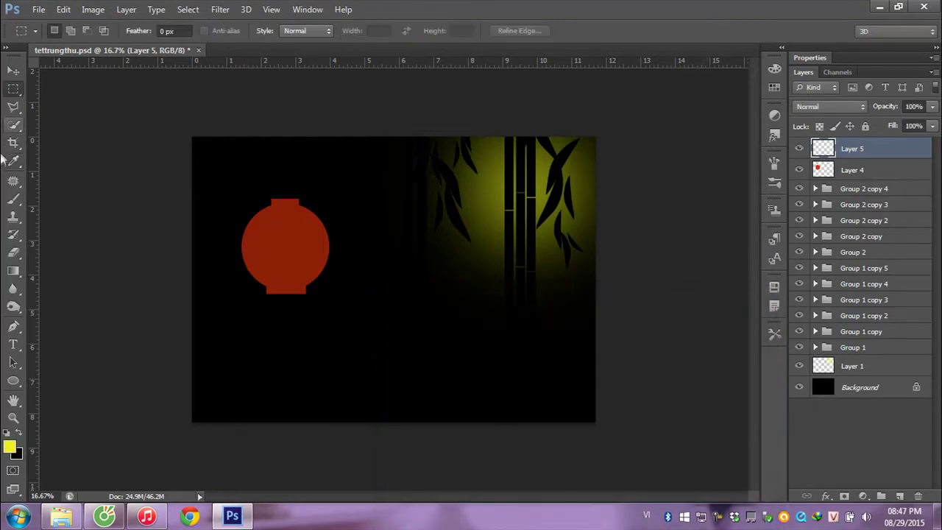
Step: Paint a soft yellow glow in the lantern's centre with a smaller brush
click(13, 198)
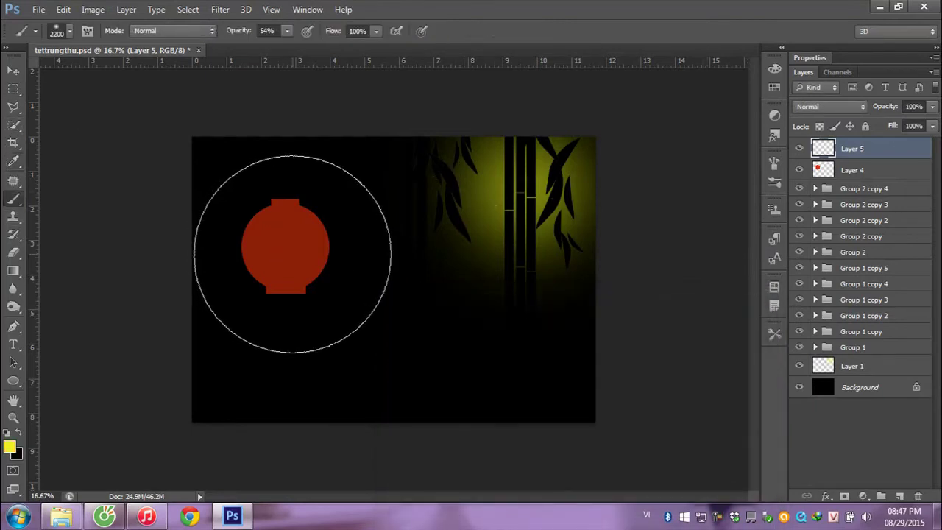
key(bracketleft)
key(bracketleft)
key(bracketleft)
key(bracketleft)
key(bracketleft)
key(bracketleft)
key(bracketleft)
key(bracketleft)
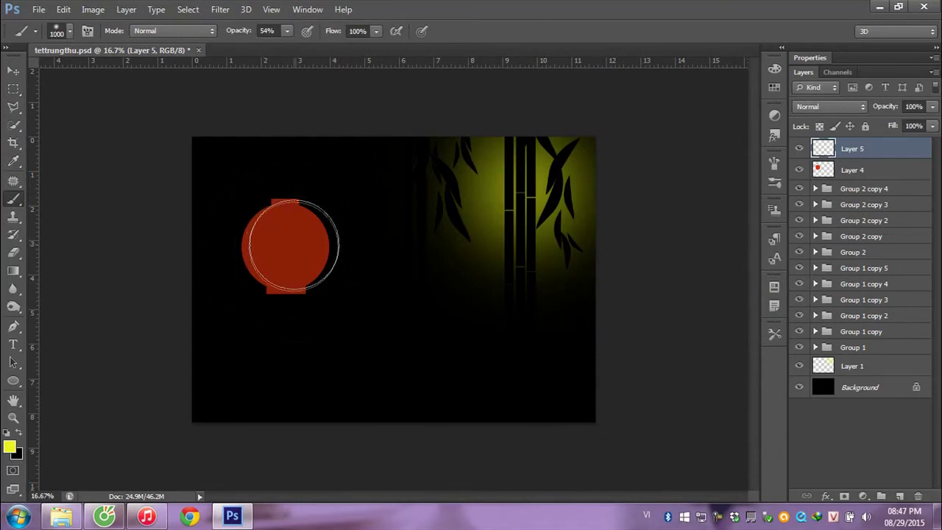
key(bracketleft)
key(bracketleft)
key(bracketleft)
key(bracketleft)
key(bracketleft)
click(285, 251)
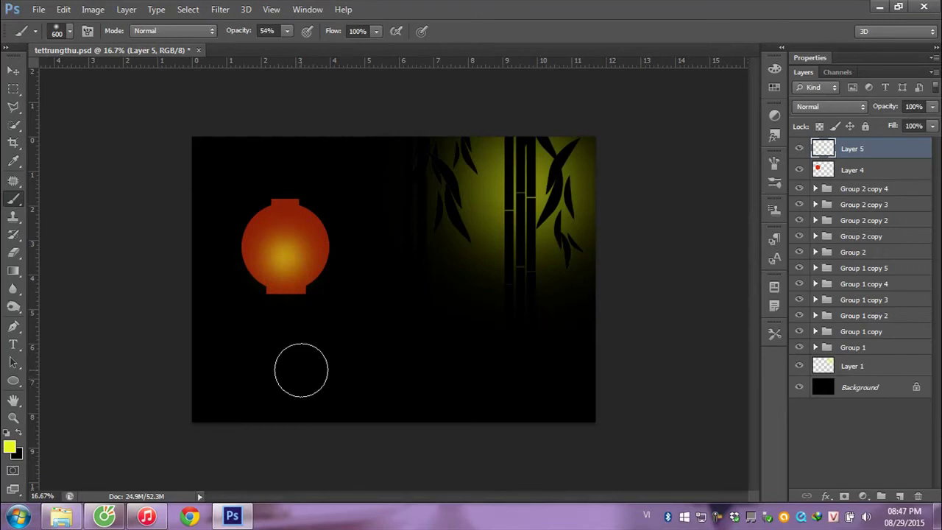
click(14, 70)
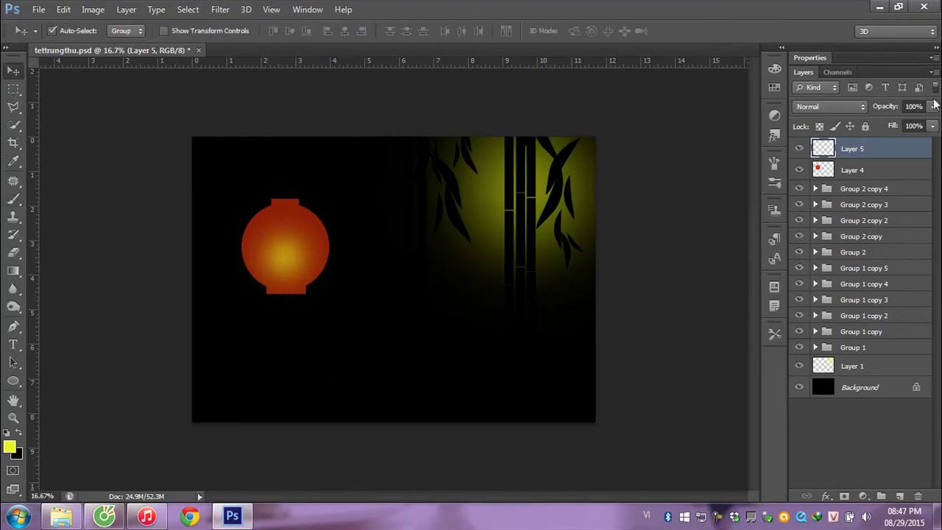
shift+click(882, 170)
Step: On a new Layer 6, draw the lantern's hanging string and yellow tassel with the Pencil
click(859, 170)
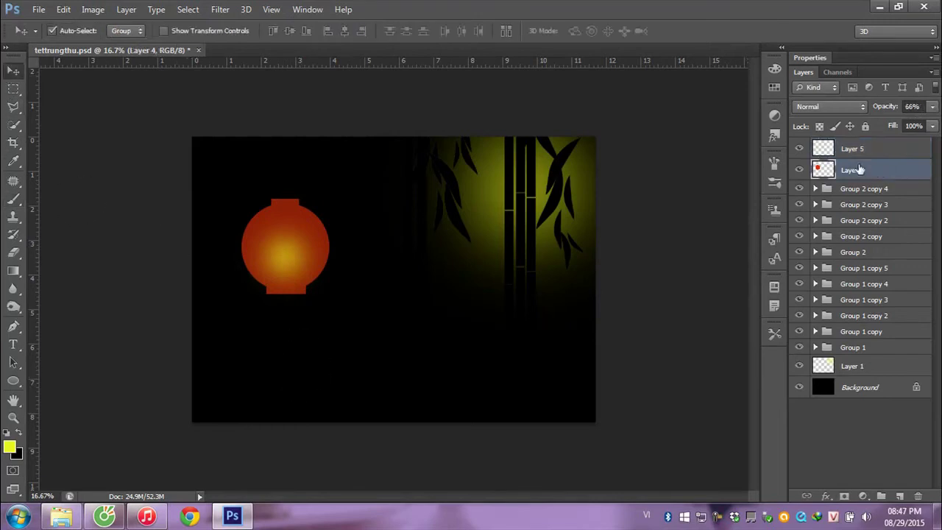
click(899, 496)
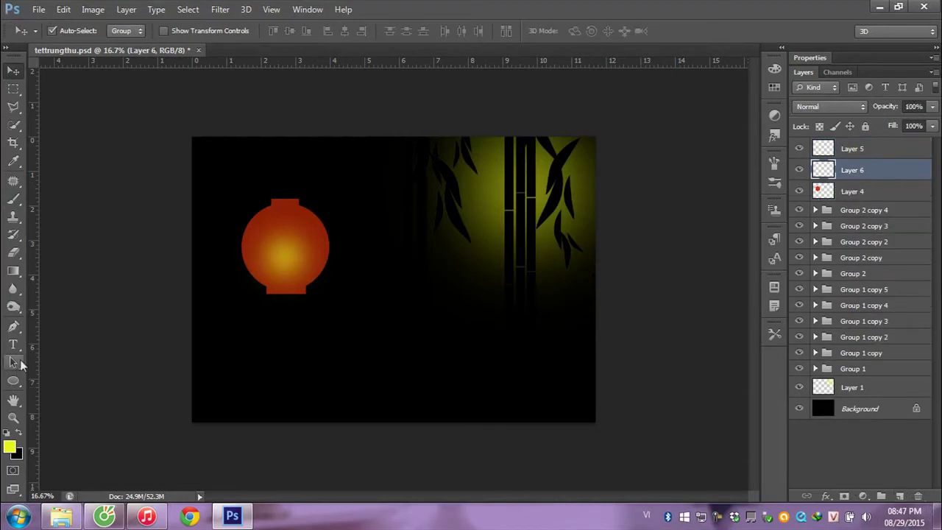
click(14, 199)
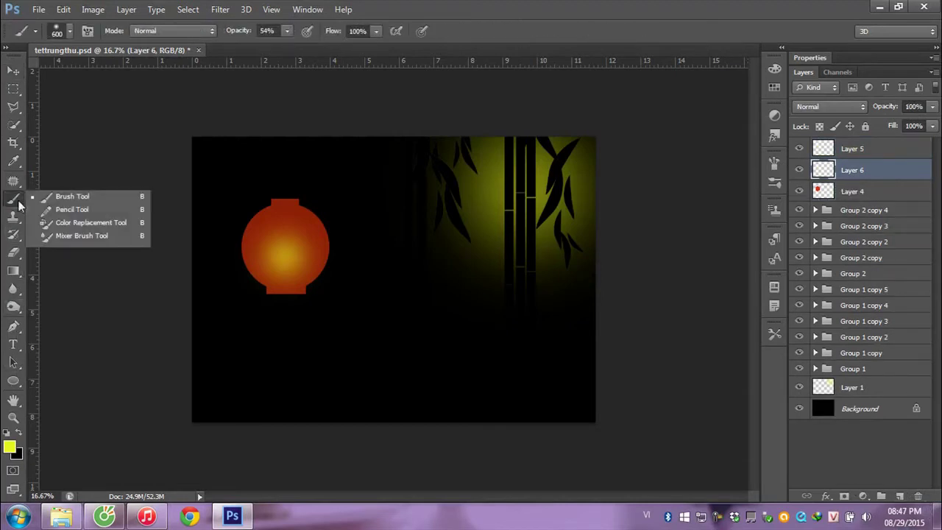
click(69, 209)
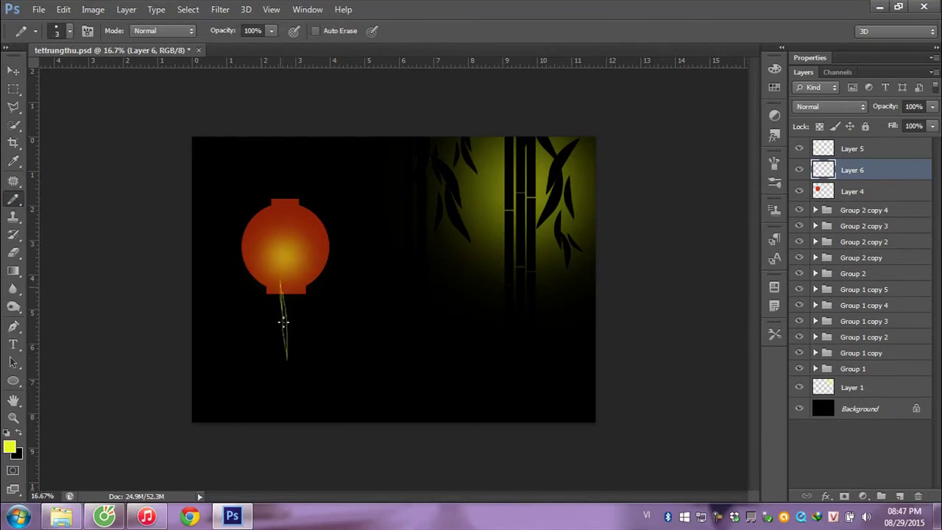
key(ctrl+z)
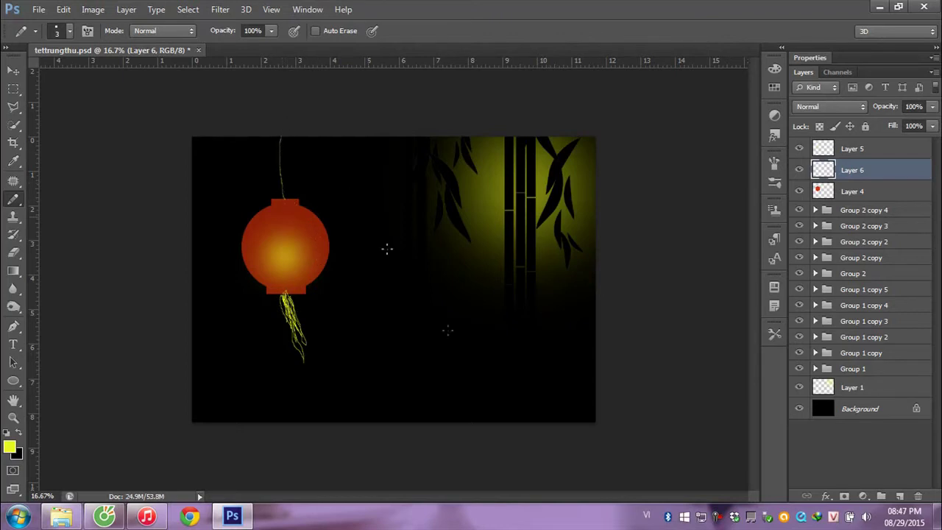
Step: Move Layer 6 below Layer 4, set Layer 4 to 79% opacity, and group Layers 4–6 as Group 3
click(13, 71)
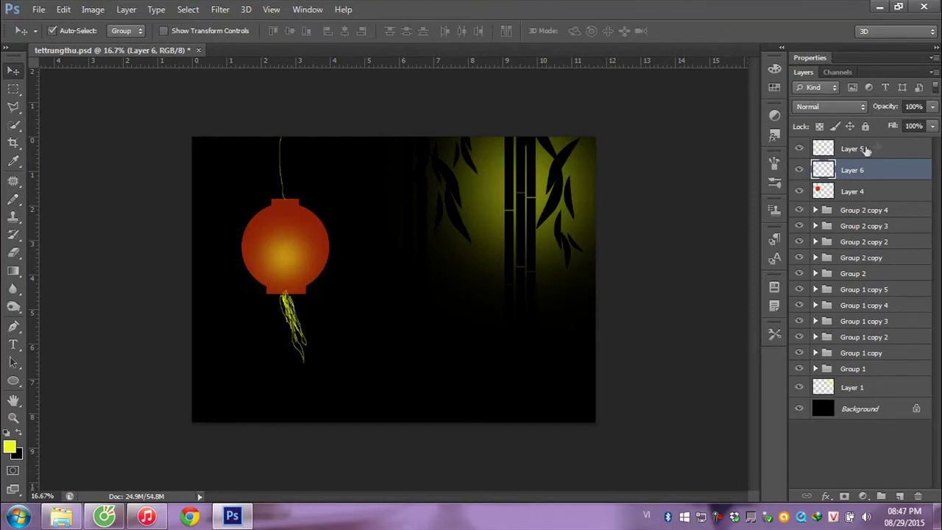
drag(849, 170, 855, 200)
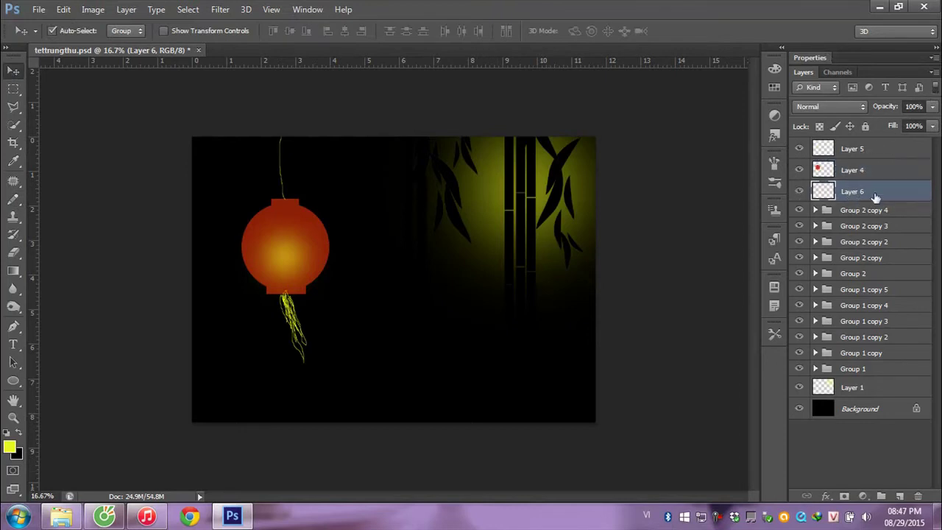
click(852, 170)
click(932, 106)
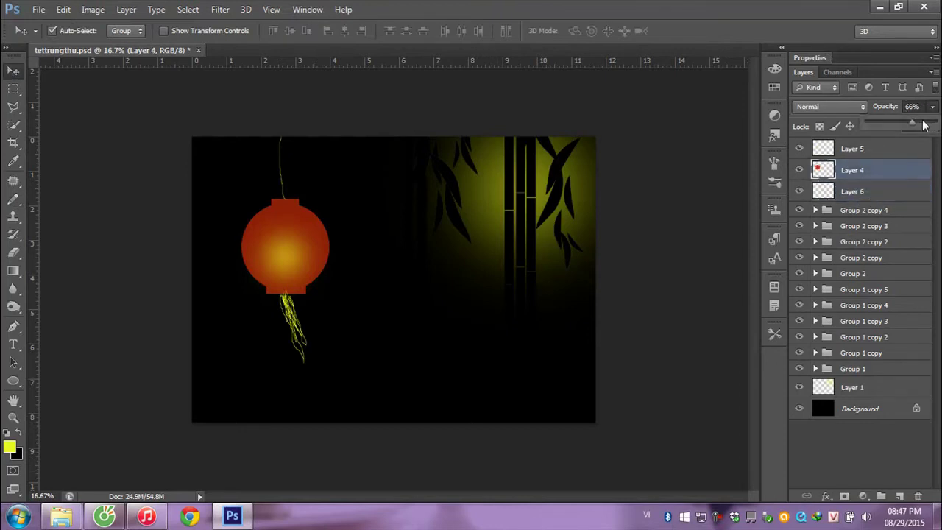
drag(931, 126, 924, 126)
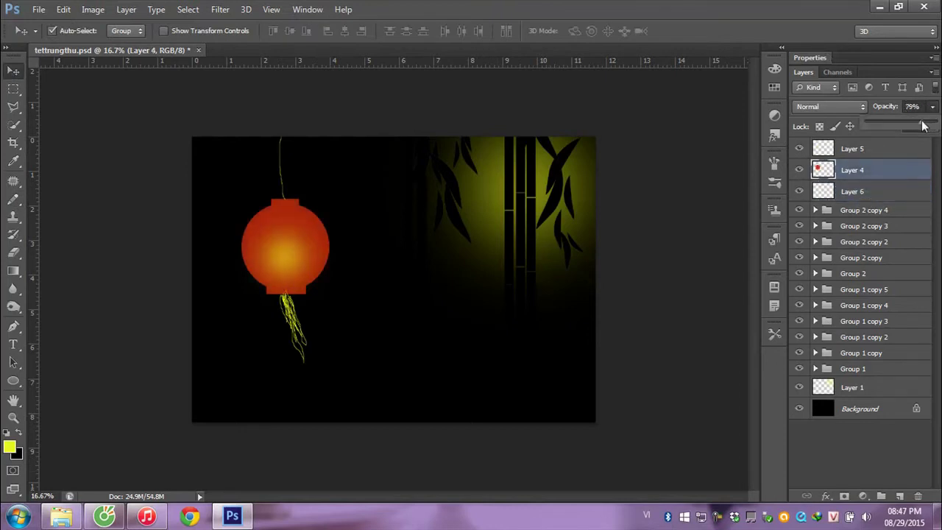
click(858, 151)
shift+click(867, 192)
key(ctrl+g)
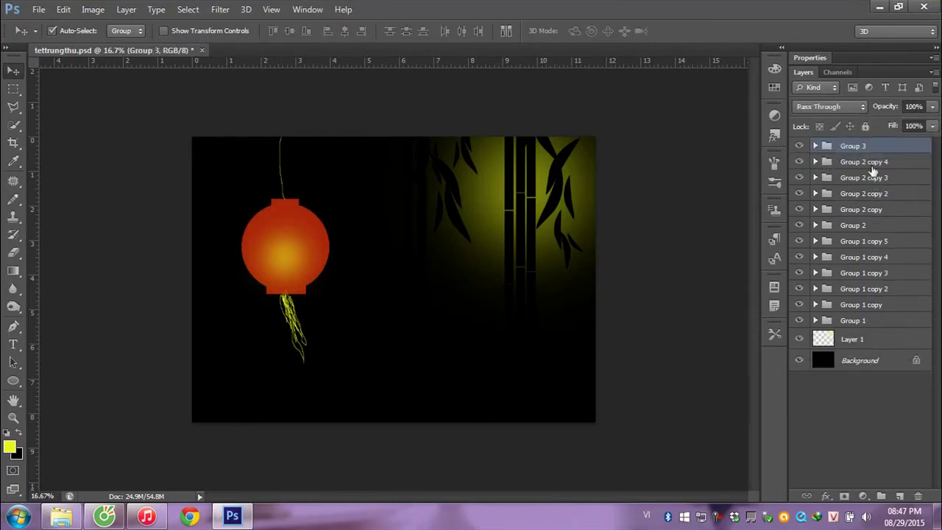
double_click(853, 146)
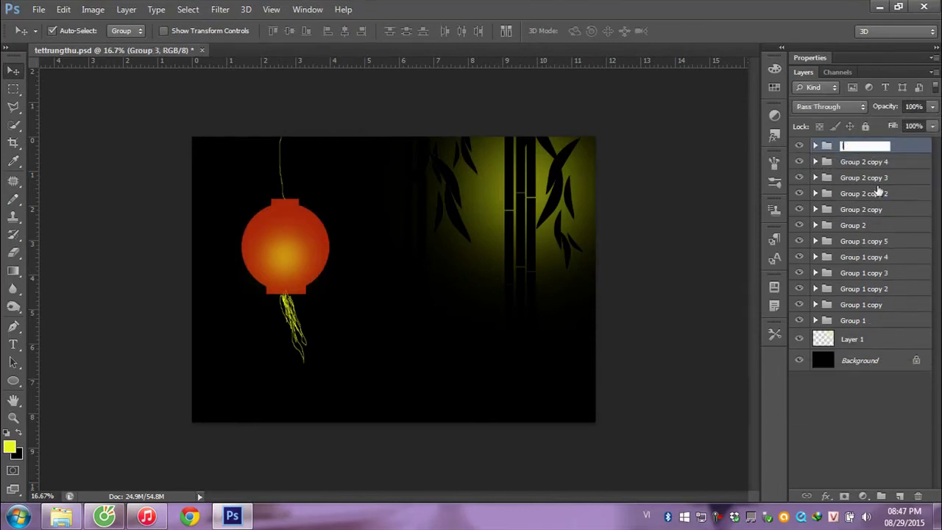
text(longden)
Step: Name the group longden, shrink the lantern to about half size, and narrow its copy
key(Return)
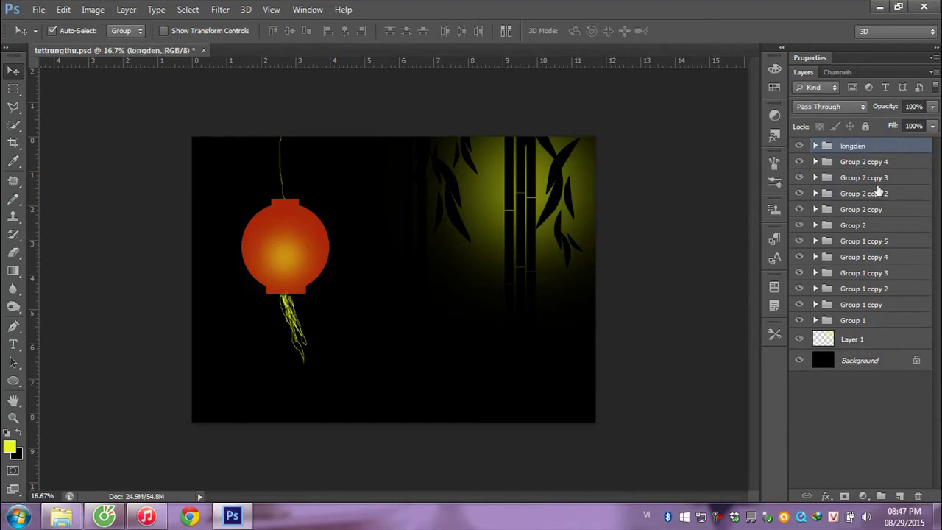
key(ctrl+t)
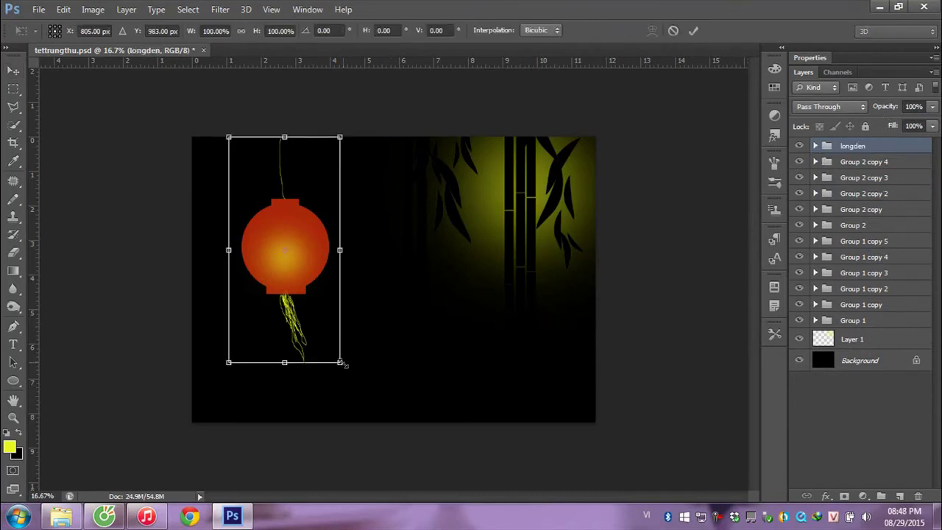
drag(343, 362, 298, 255)
mouse_move(289, 198)
mouse_down()
mouse_move(304, 199)
mouse_move(236, 182)
mouse_move(467, 172)
mouse_up()
key(Return)
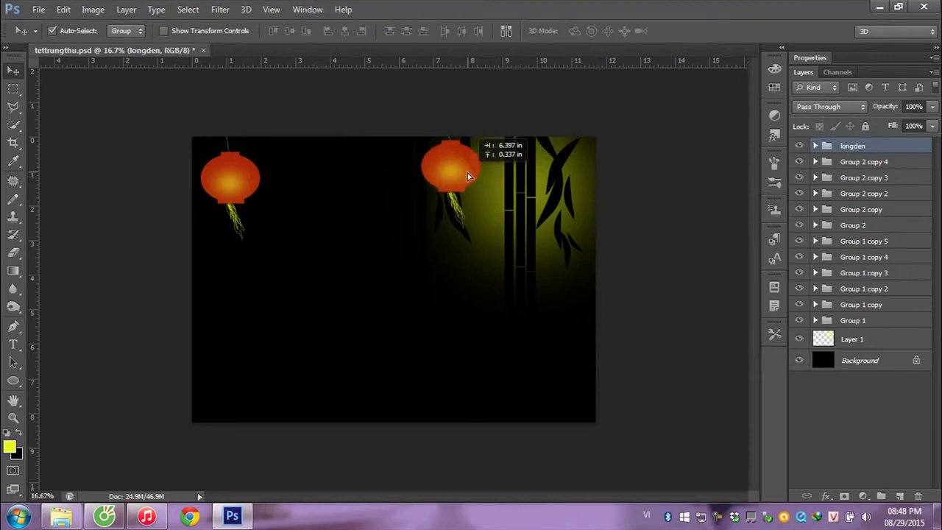
key(ctrl+t)
mouse_move(478, 168)
mouse_down()
mouse_move(457, 172)
mouse_move(465, 168)
mouse_up()
Step: Shift the copy's Layer 4 lantern body hue to green, about +93
key(Return)
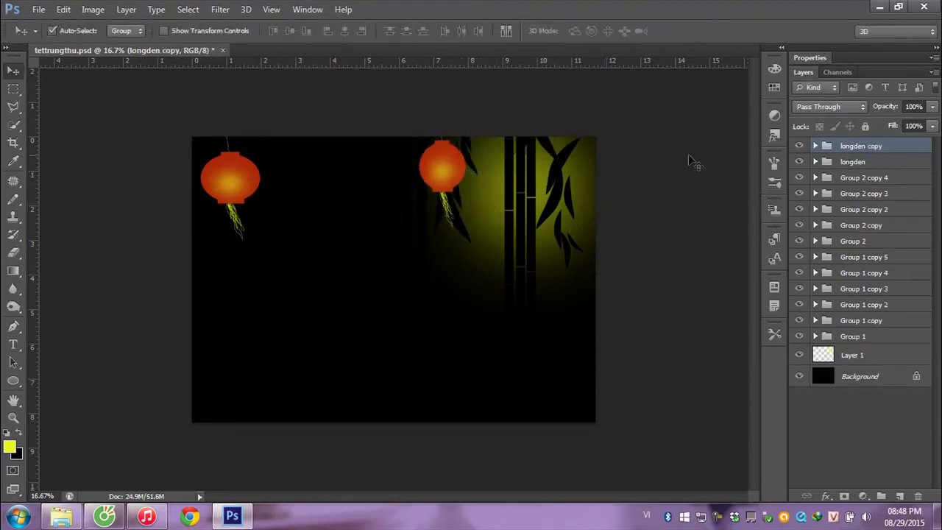
click(815, 146)
click(850, 186)
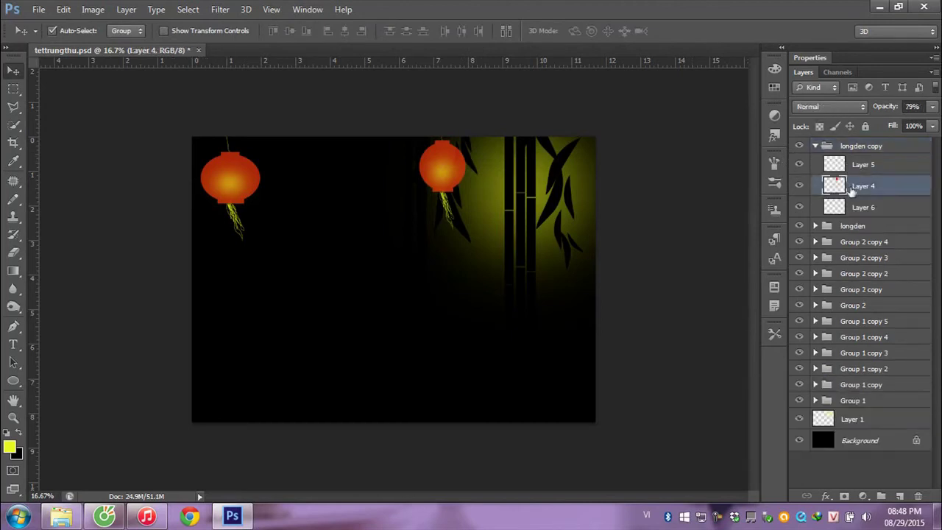
key(ctrl+u)
drag(727, 150, 773, 153)
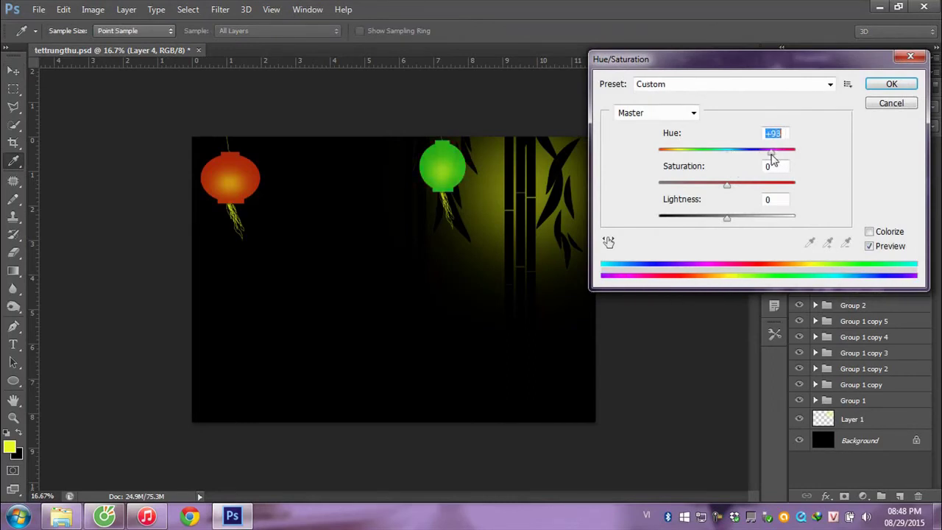
click(891, 83)
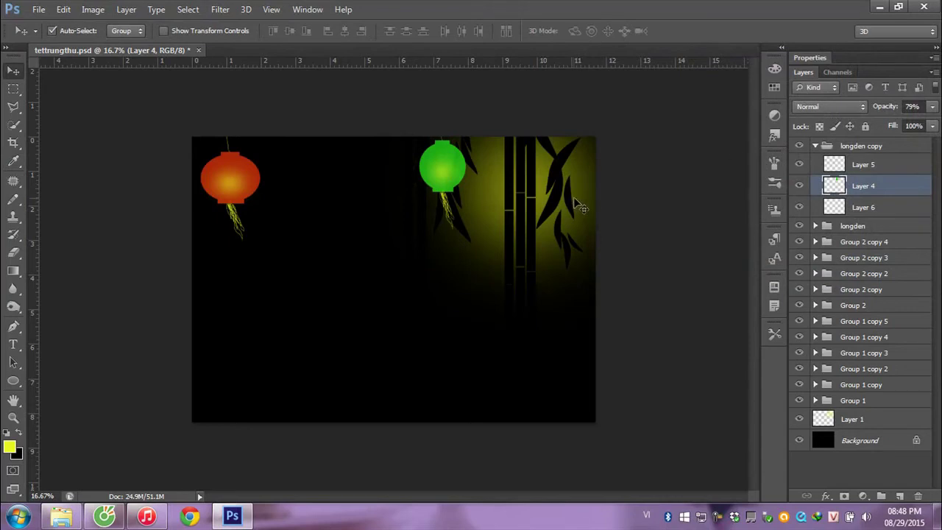
click(852, 147)
Step: Duplicate the green lantern toward the middle, flipped horizontally and nudged down-right
drag(454, 177, 336, 169)
key(ctrl+t)
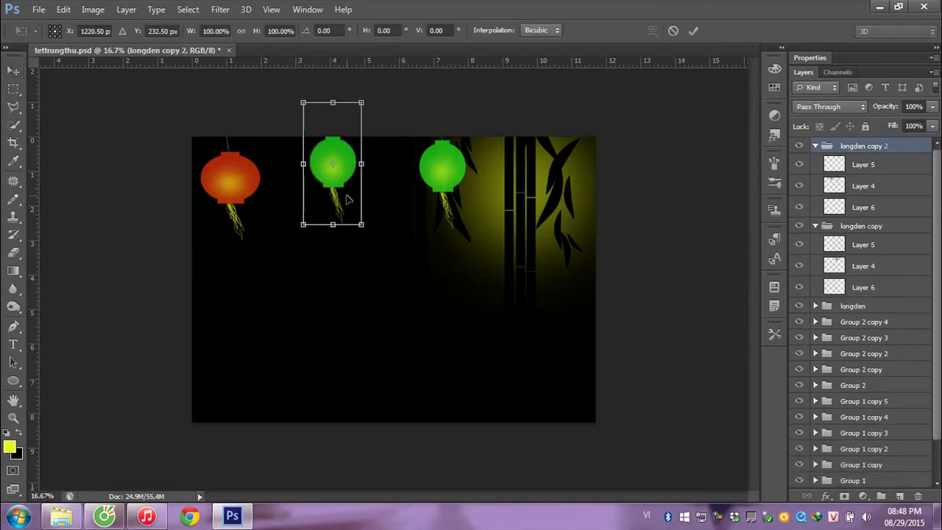
right_click(348, 199)
click(398, 392)
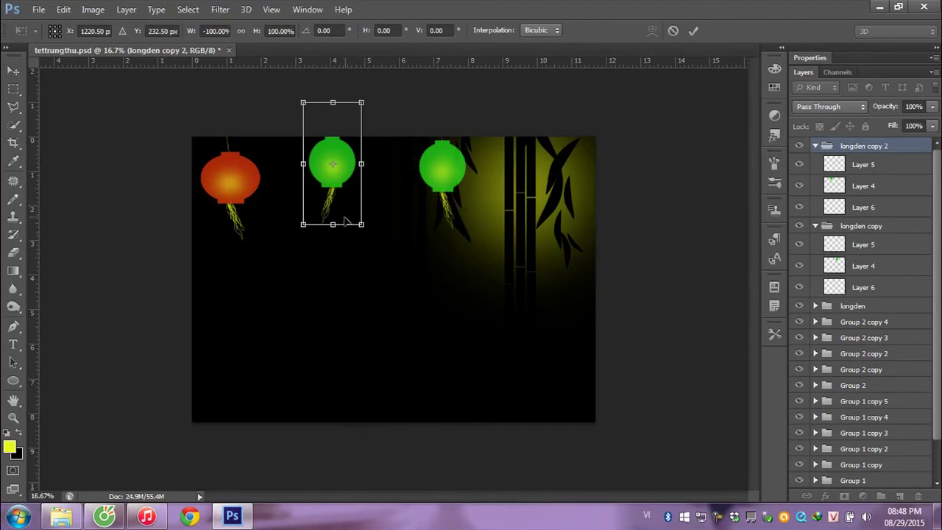
drag(344, 184, 356, 198)
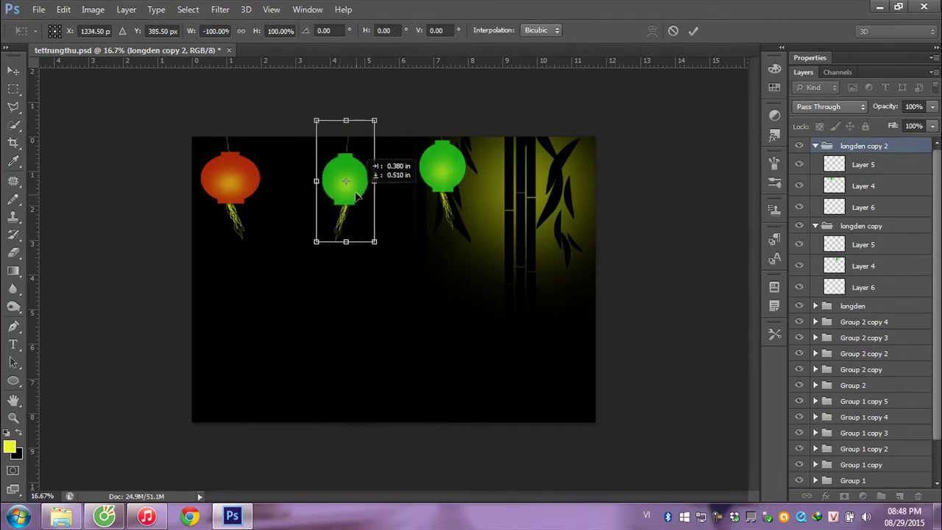
key(Return)
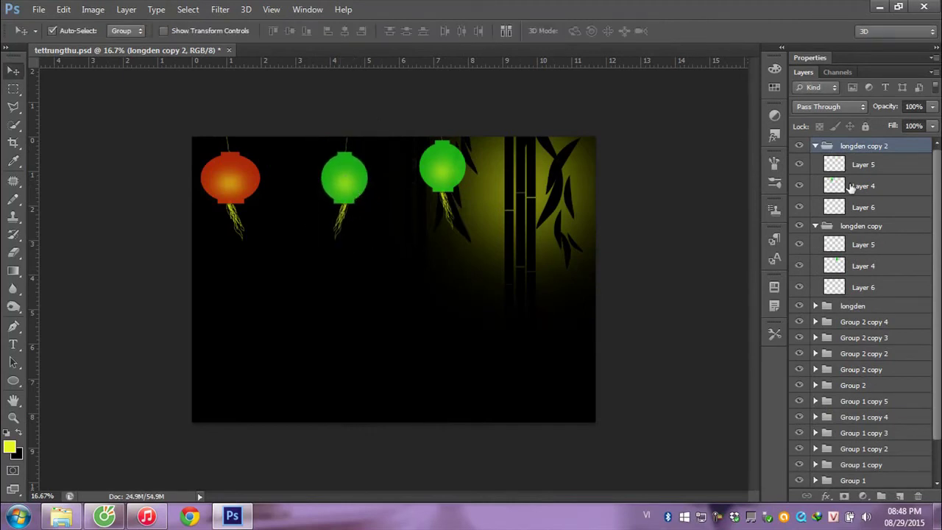
Step: Shift the middle lantern body's hue to orange, about -73
click(849, 188)
key(ctrl+u)
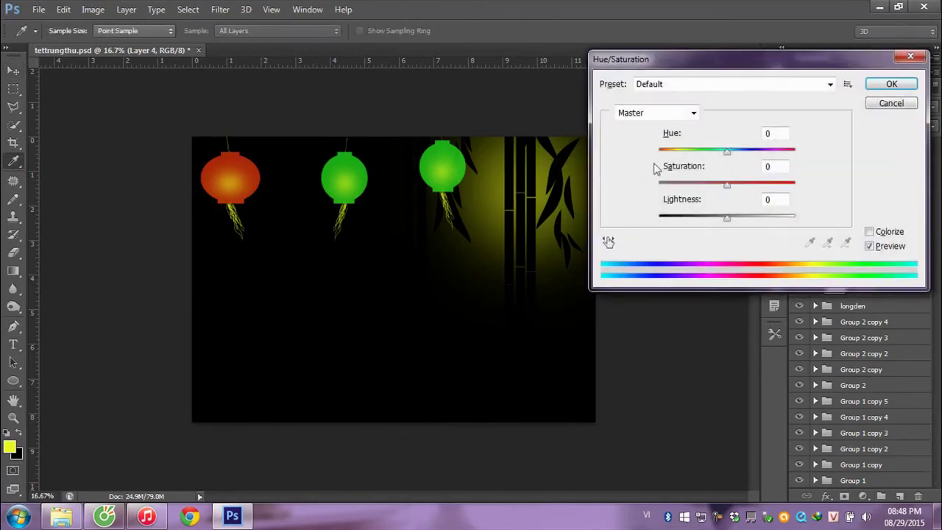
drag(725, 152, 688, 151)
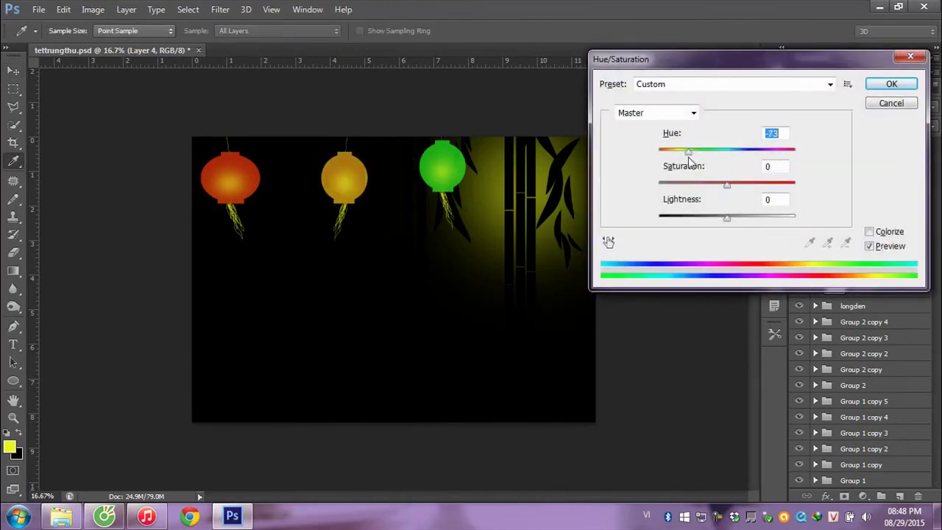
click(890, 84)
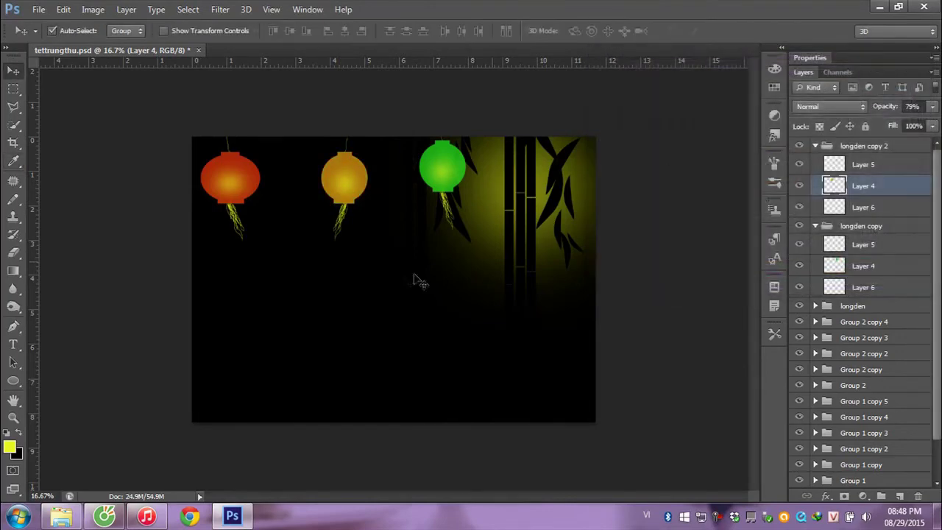
key(ctrl+t)
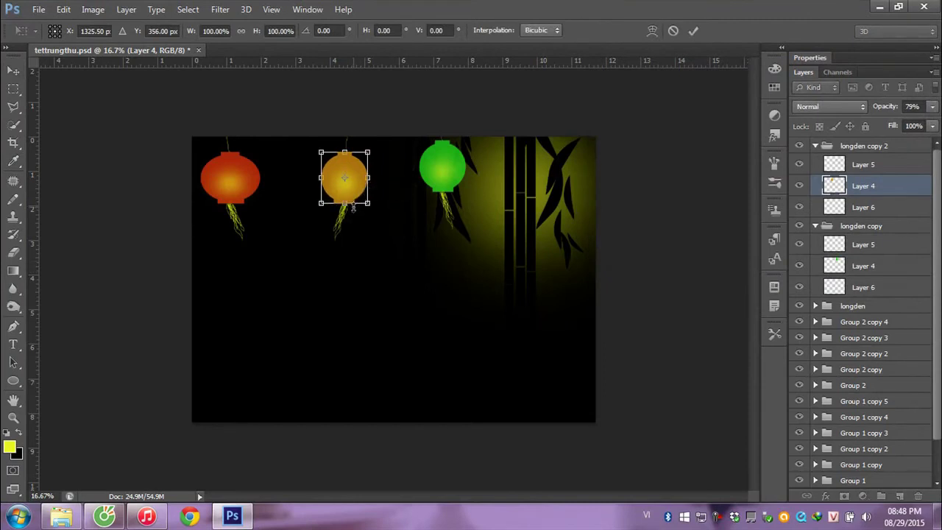
key(Return)
Step: Make the longden copy 2 group slightly shorter
click(881, 149)
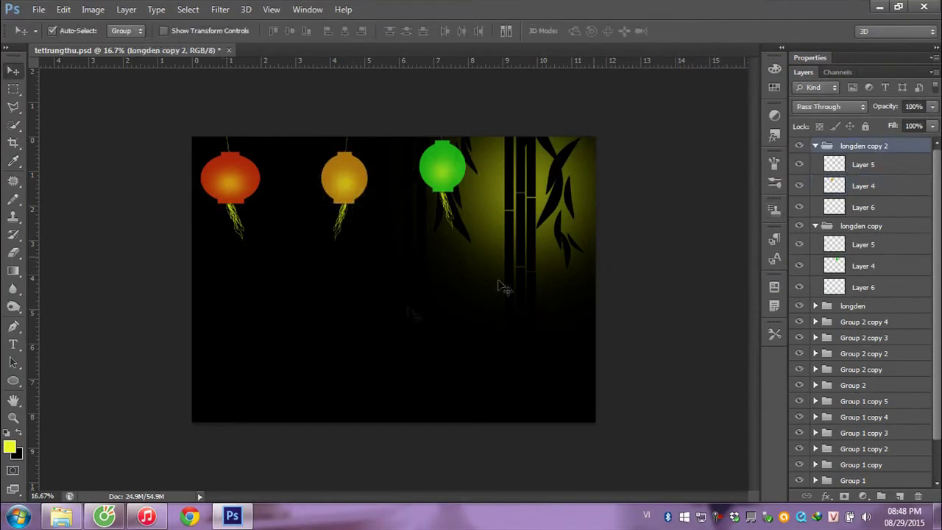
key(ctrl+t)
drag(345, 242, 345, 214)
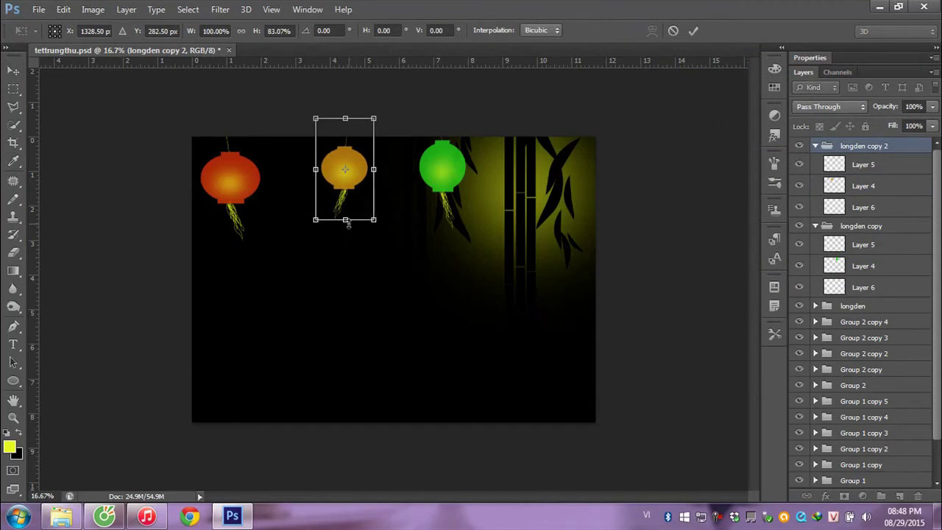
key(Return)
click(231, 184)
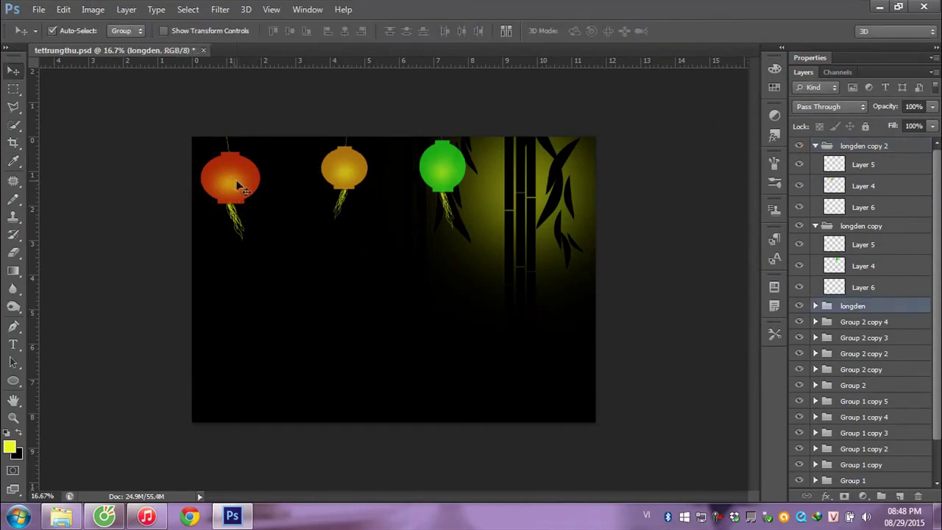
Step: Duplicate the red lantern, enlarge it to about 132% at the left edge, and merge it
drag(259, 195, 617, 170)
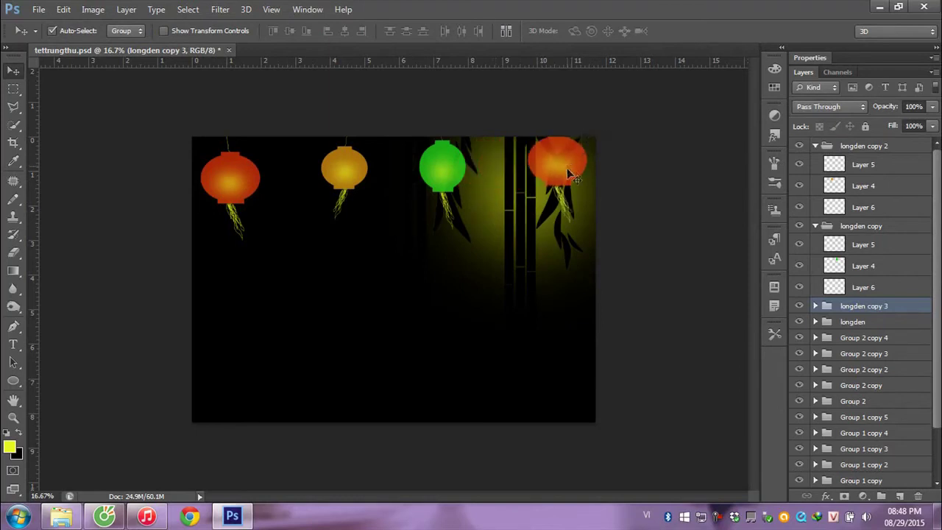
key(ctrl+t)
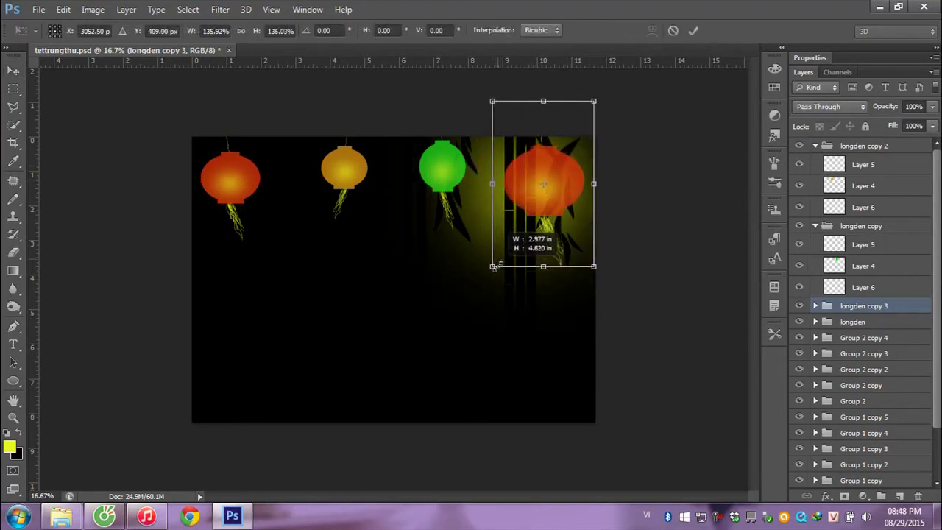
drag(520, 222, 490, 267)
mouse_move(530, 195)
mouse_down()
mouse_move(434, 235)
mouse_move(192, 235)
mouse_up()
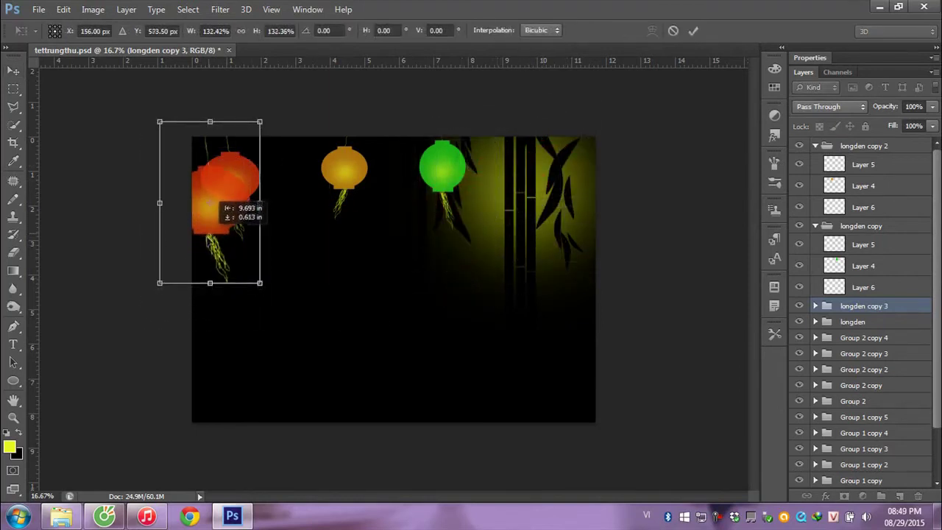
key(Return)
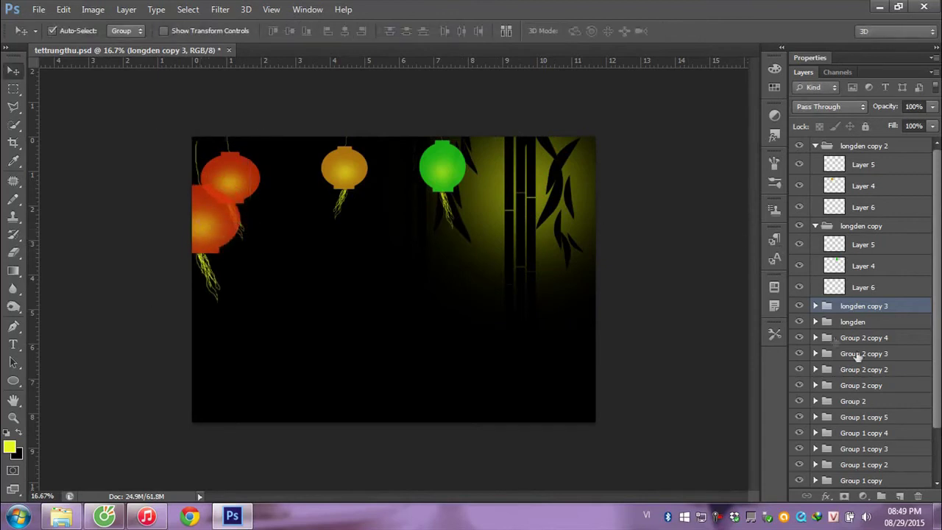
key(ctrl+e)
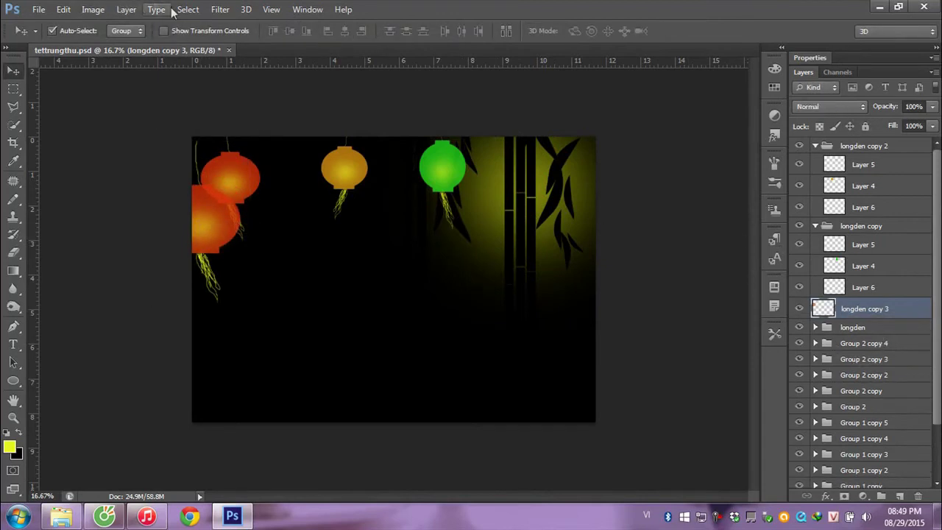
Step: Gaussian-blur the merged copy at 23.7 px, then nudge both red lanterns right
click(220, 9)
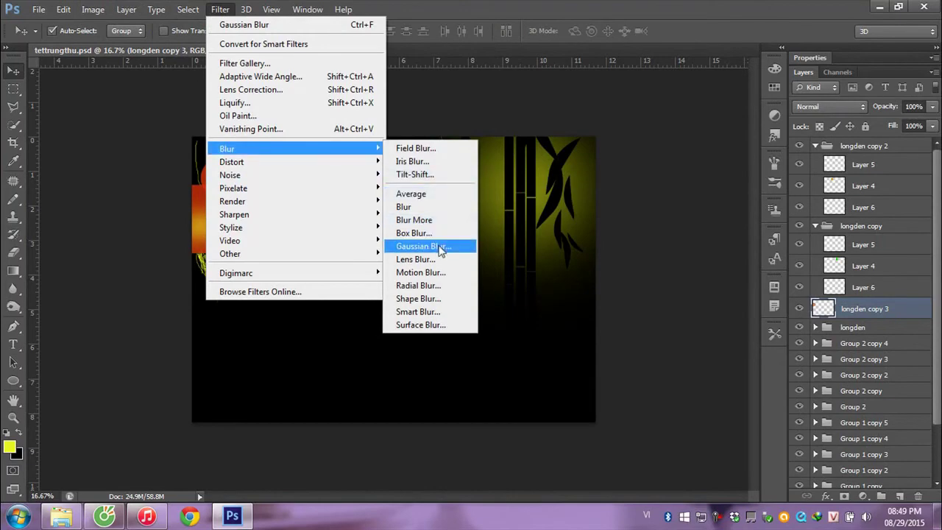
click(439, 247)
drag(426, 304, 433, 305)
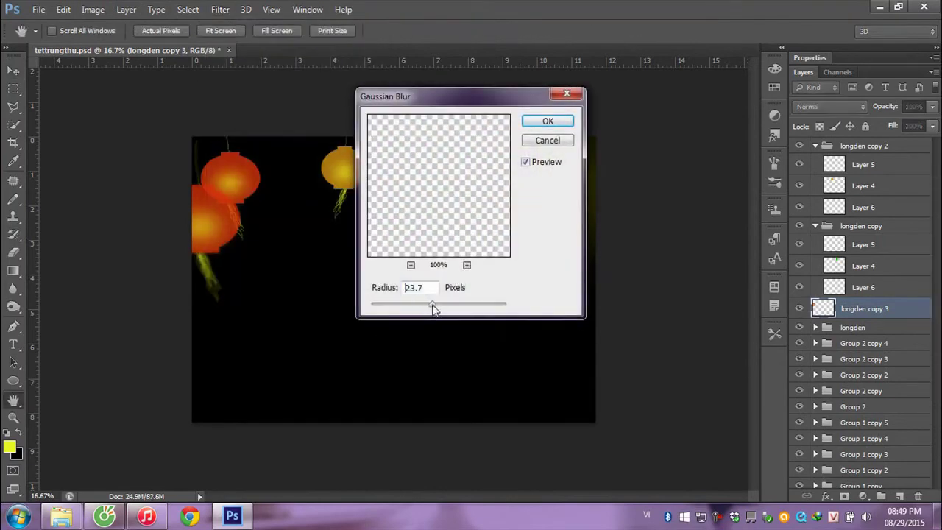
click(548, 122)
key(v)
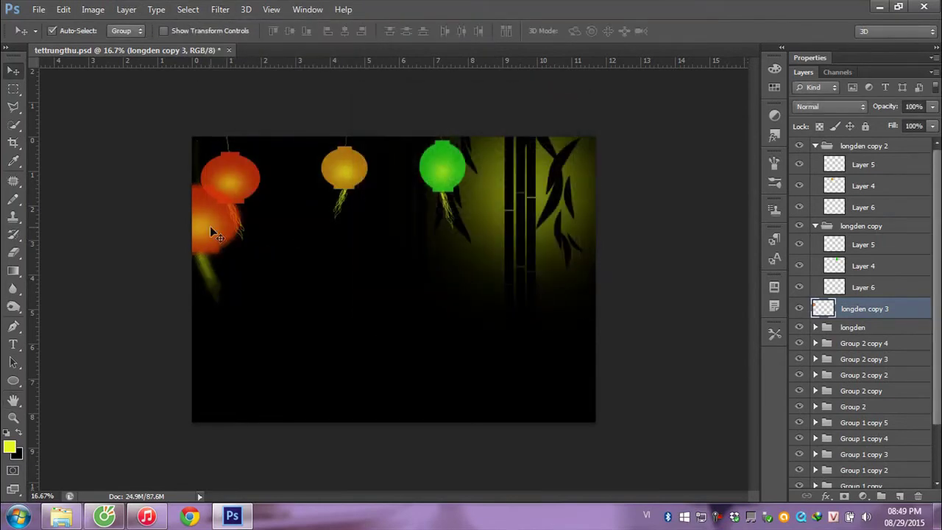
mouse_move(210, 226)
mouse_down()
mouse_move(279, 233)
mouse_move(208, 241)
mouse_up()
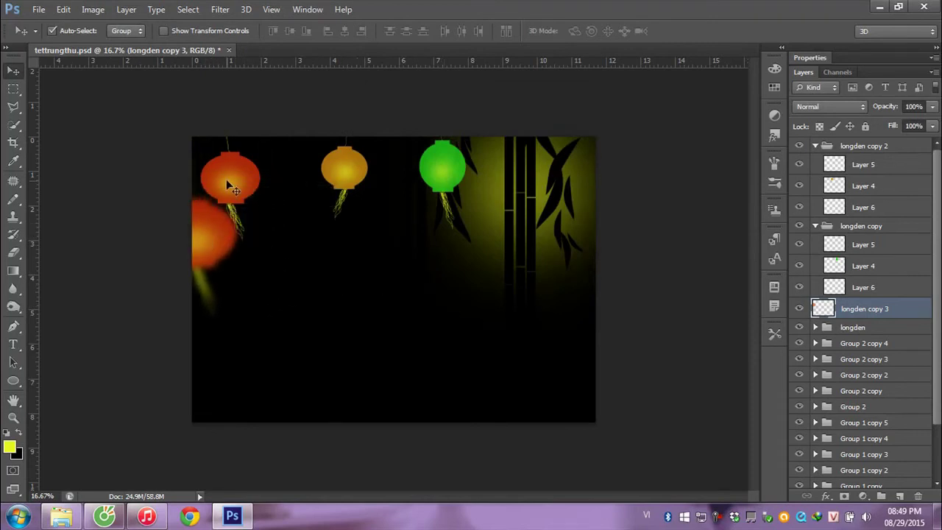
drag(226, 179, 252, 172)
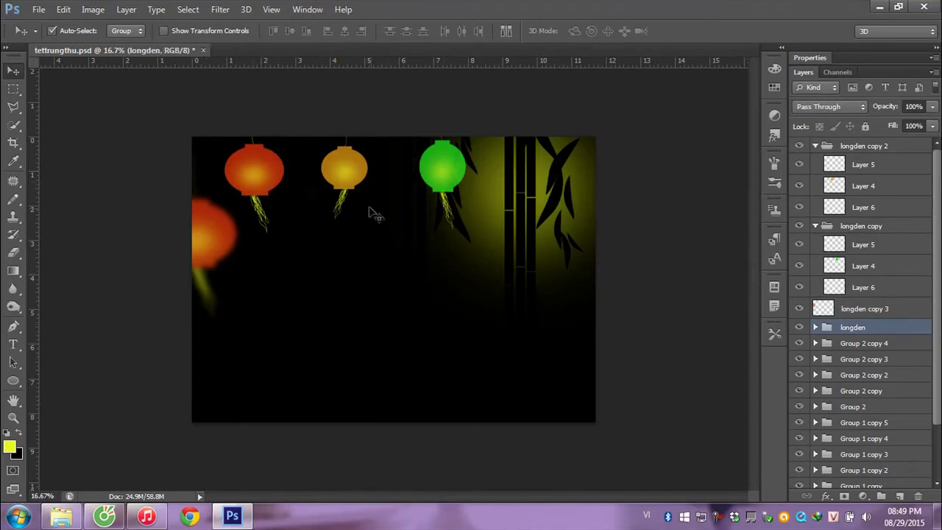
Step: Fill a rectangular selection with magenta on new Layer 7, then deselect
click(13, 89)
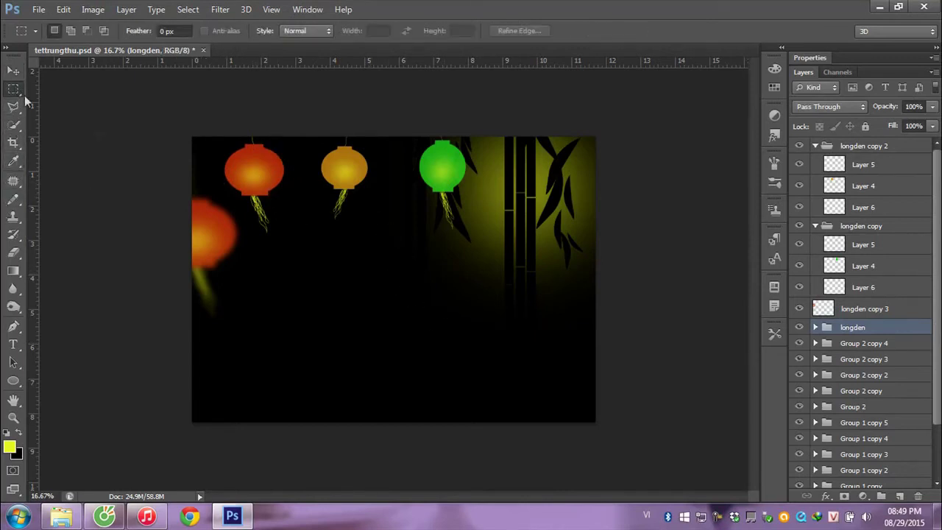
drag(294, 232, 339, 291)
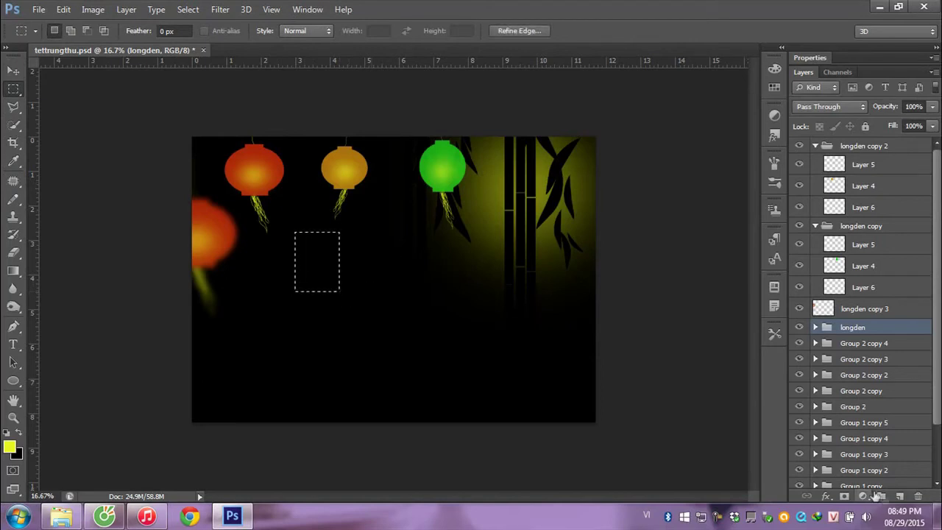
click(900, 497)
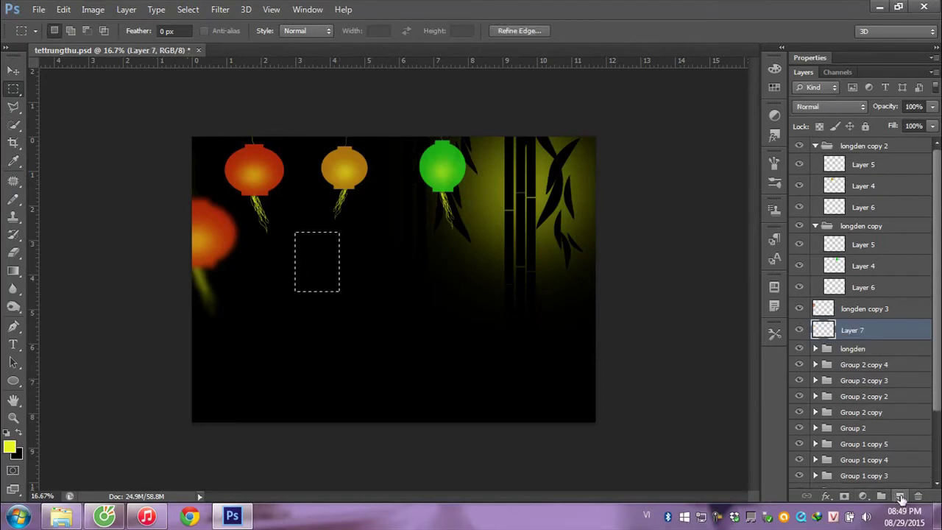
click(8, 445)
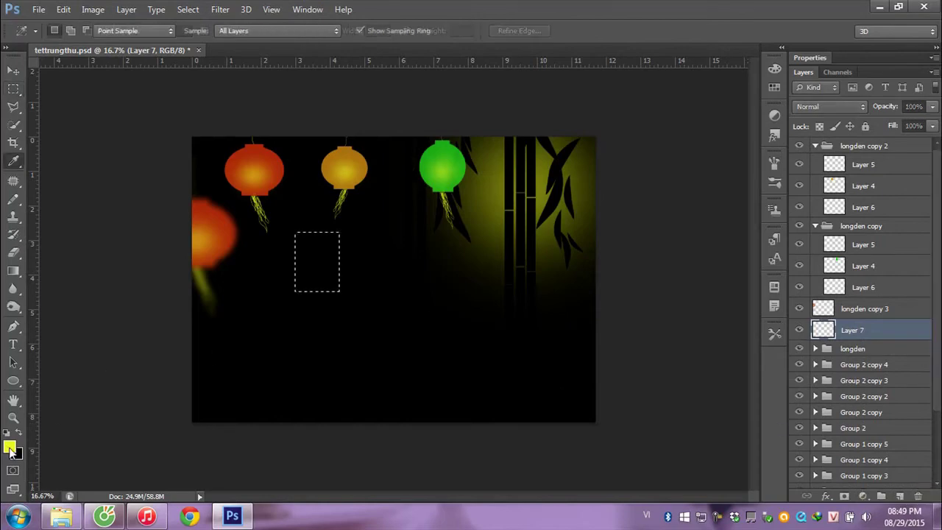
click(588, 364)
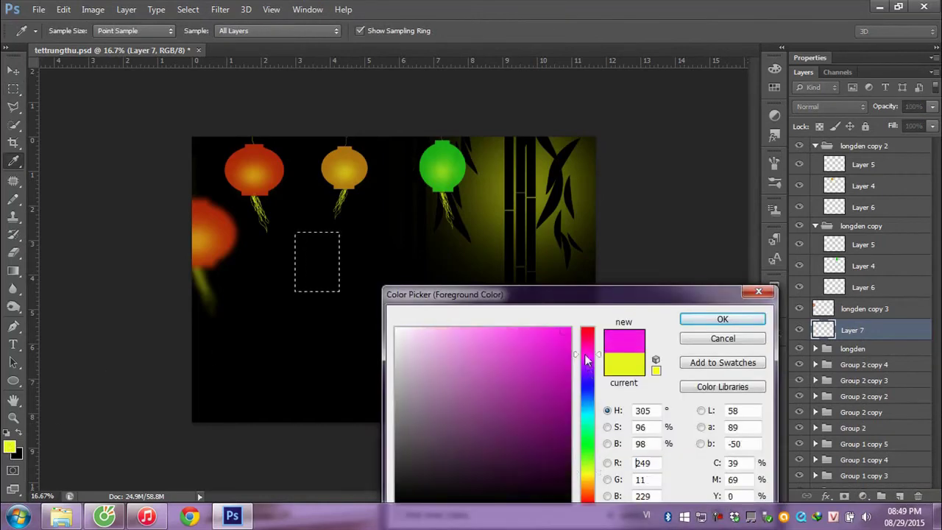
click(713, 318)
key(alt+BackSpace)
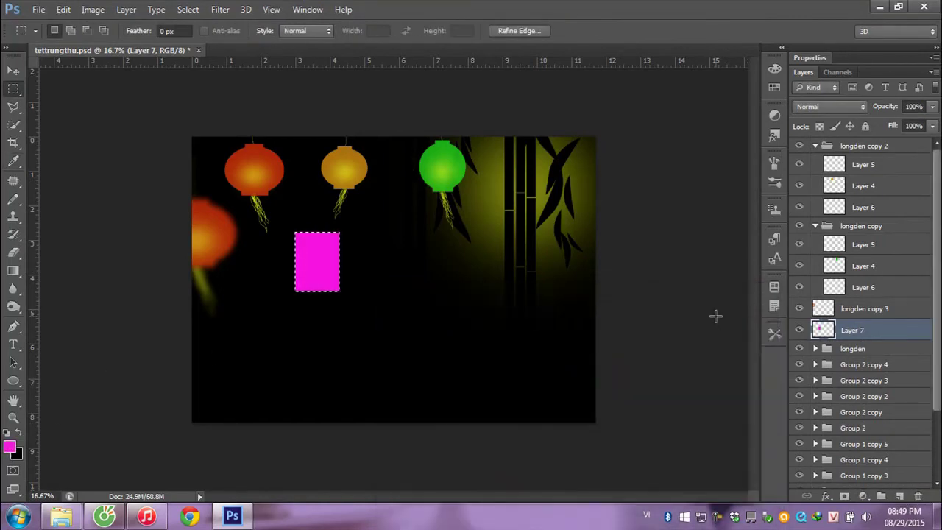
key(ctrl+d)
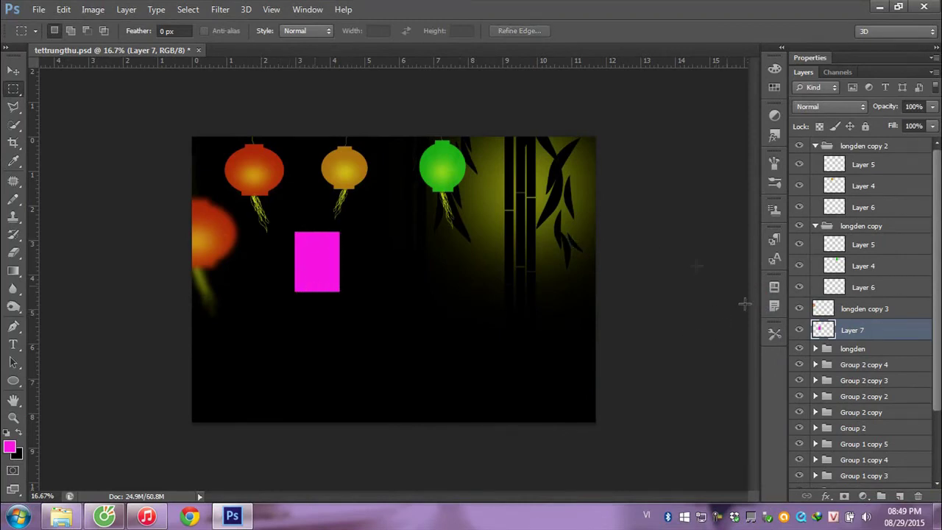
Step: Paint a soft gold glow over the magenta rectangle on a new layer
click(899, 496)
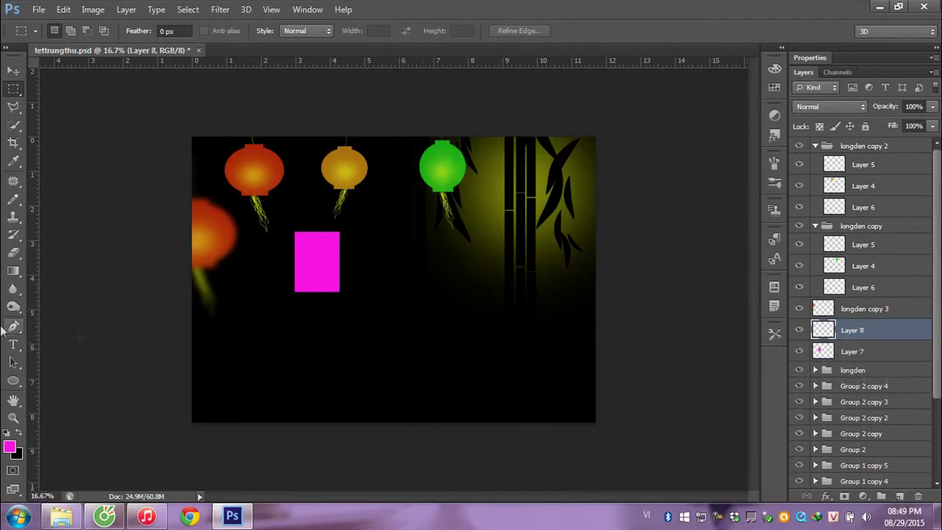
click(10, 445)
click(350, 175)
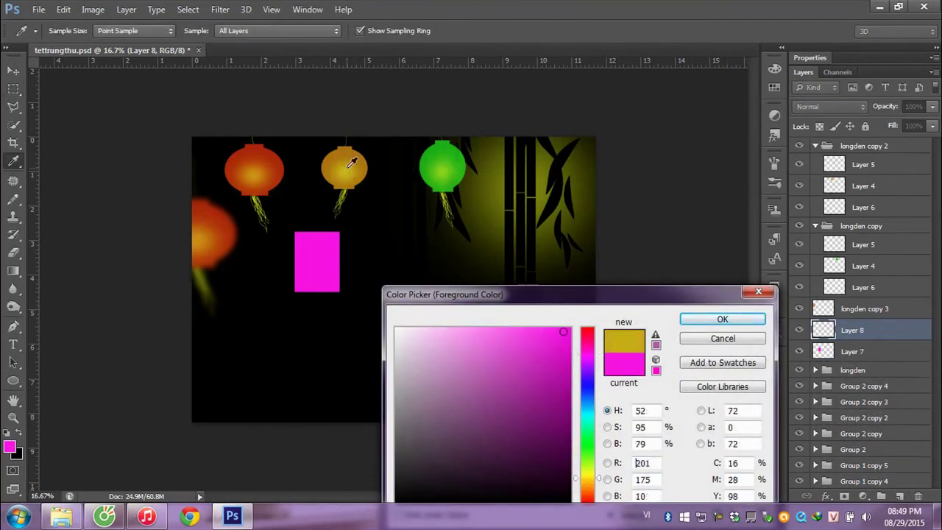
click(736, 321)
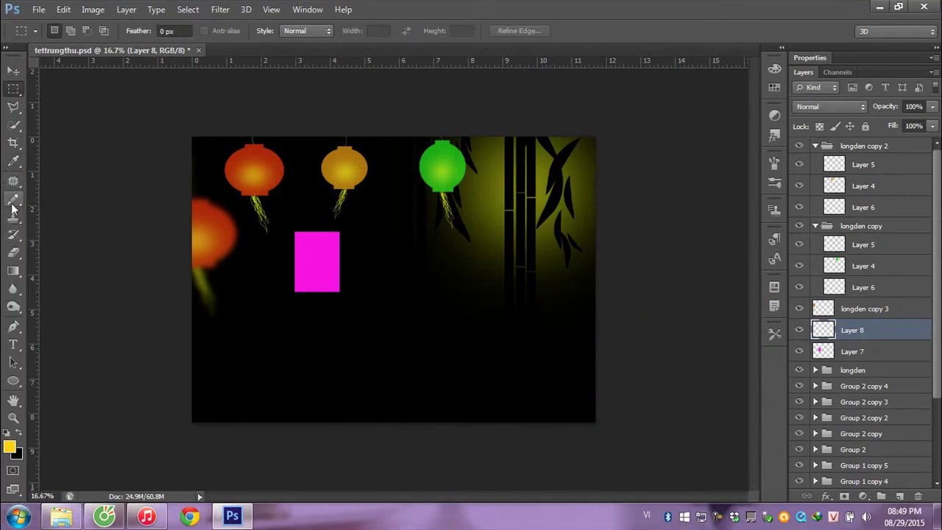
drag(13, 199, 58, 192)
key(bracketleft)
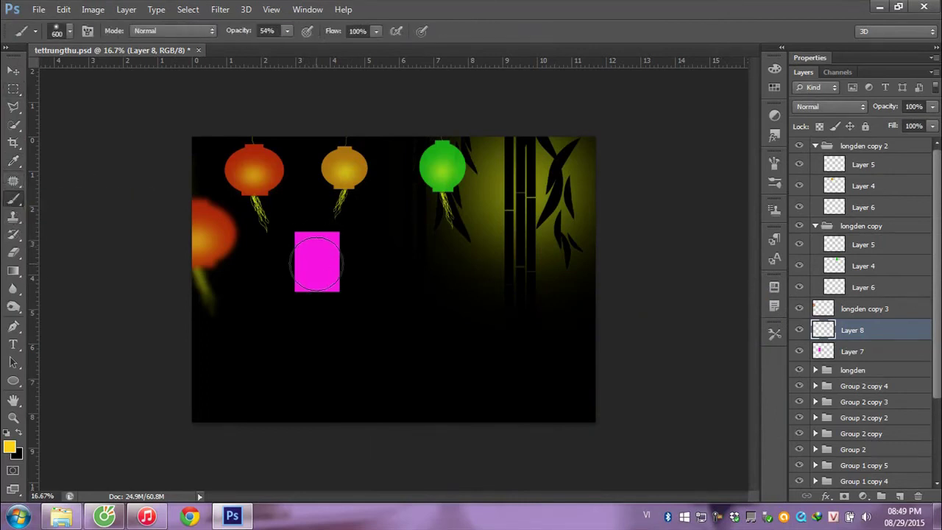
key(bracketleft)
click(314, 278)
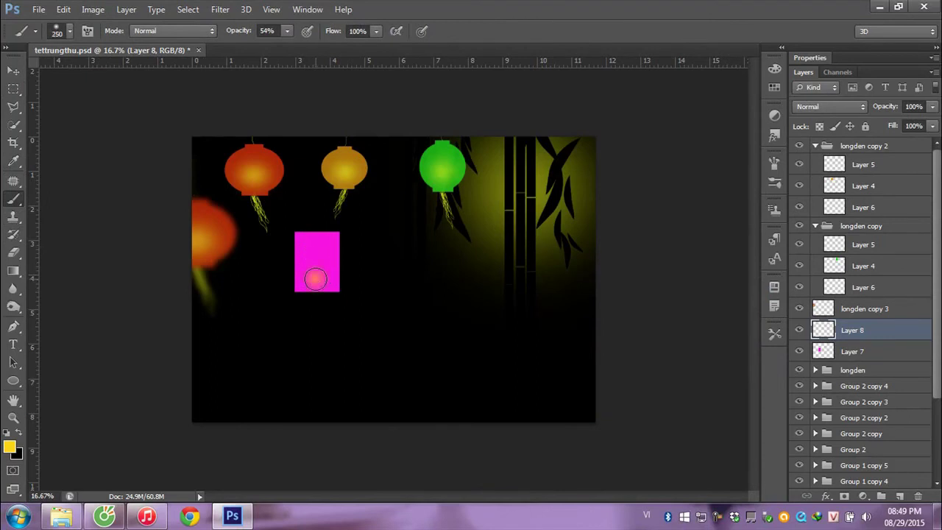
drag(314, 278, 316, 274)
key(bracketright)
key(bracketright)
key(bracketright)
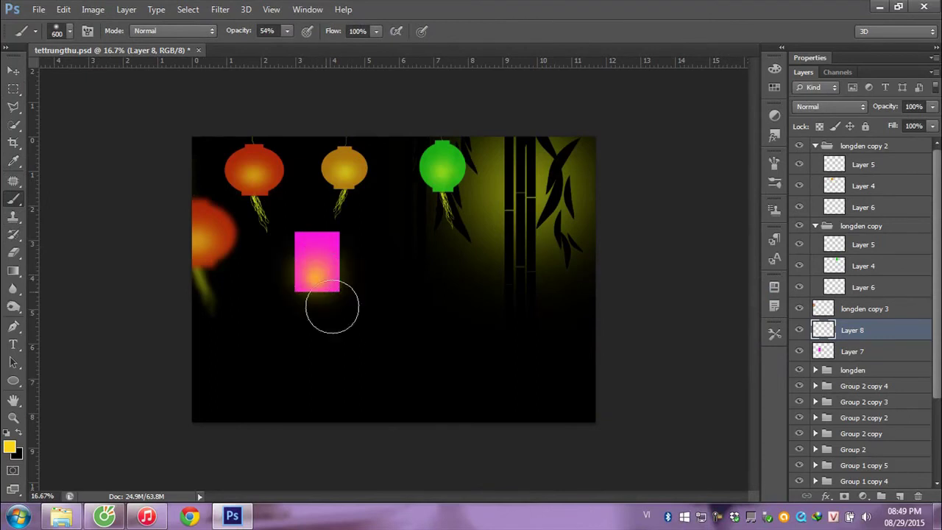
Step: Dim the magenta body on Layer 7 to 56% opacity and add a new layer
click(13, 70)
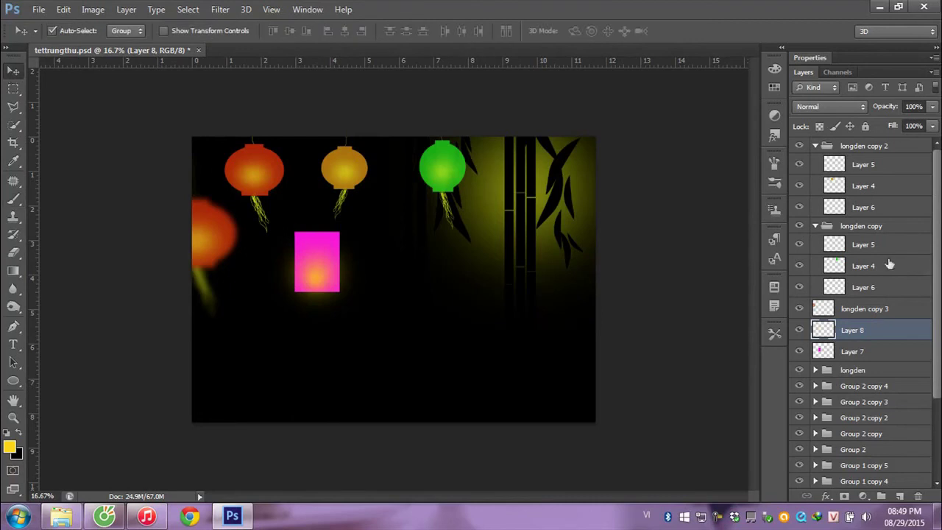
click(852, 352)
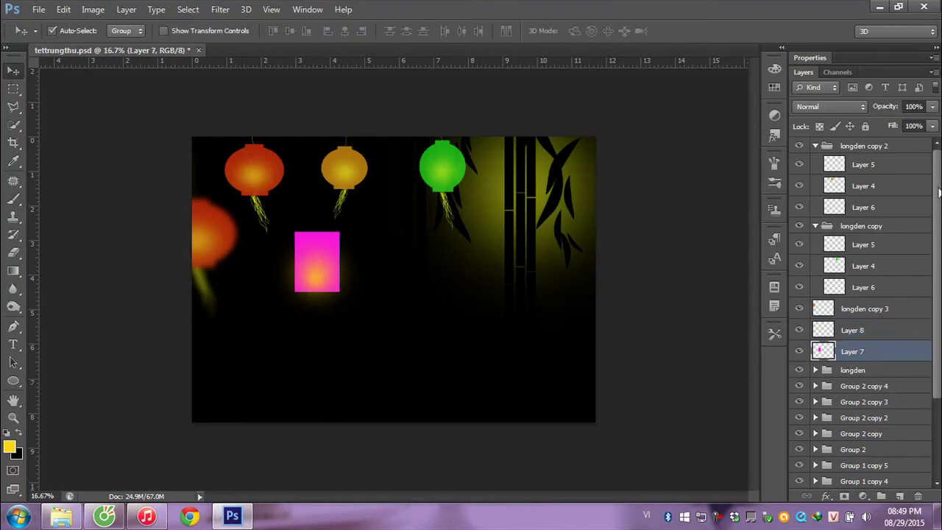
click(931, 107)
drag(909, 123, 902, 123)
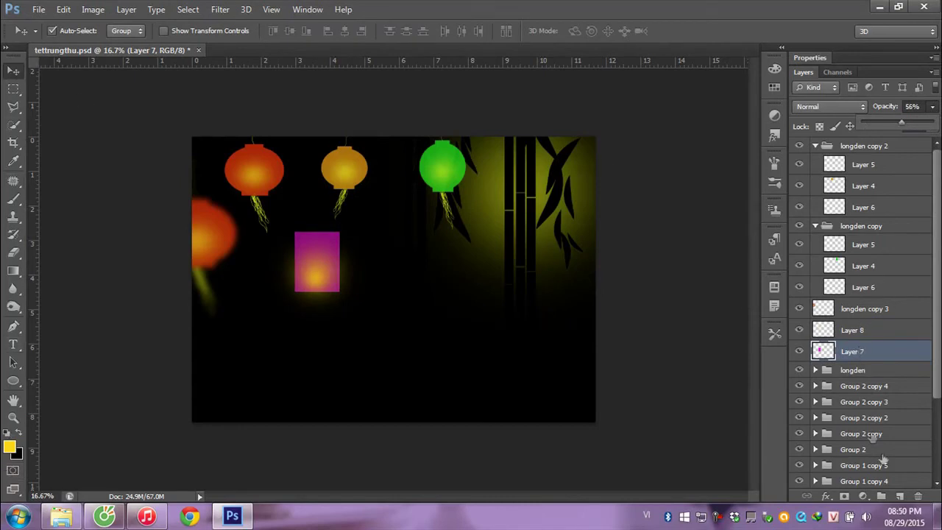
click(899, 496)
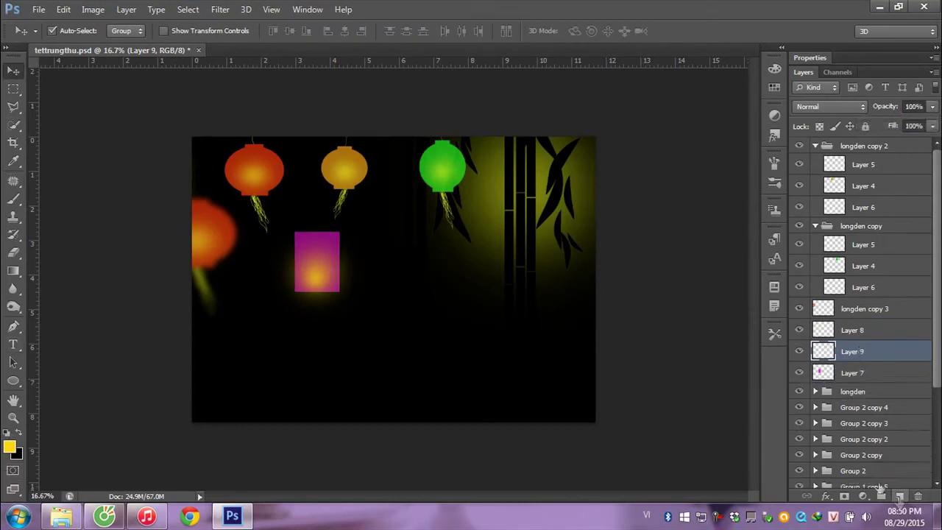
Step: Draw the hanging string and yellow tassel on Layer 9 with the Pencil Tool
click(15, 197)
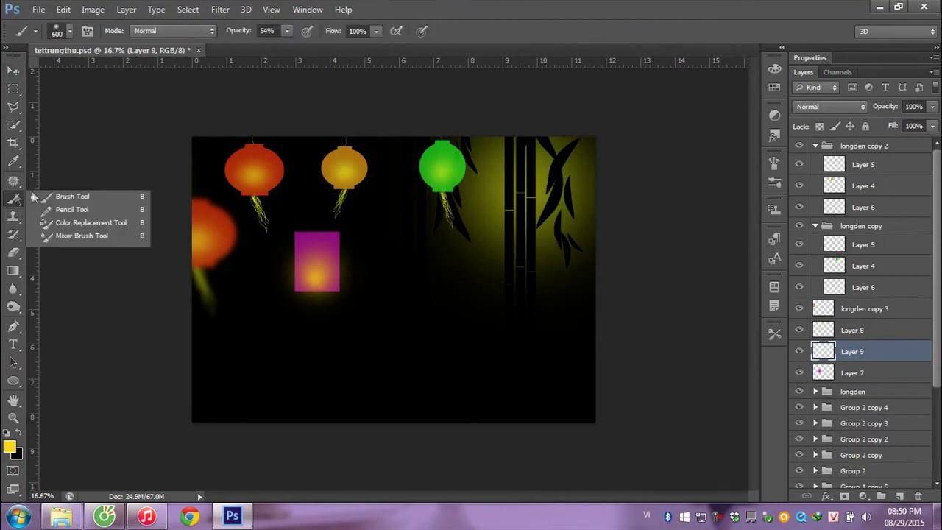
click(66, 209)
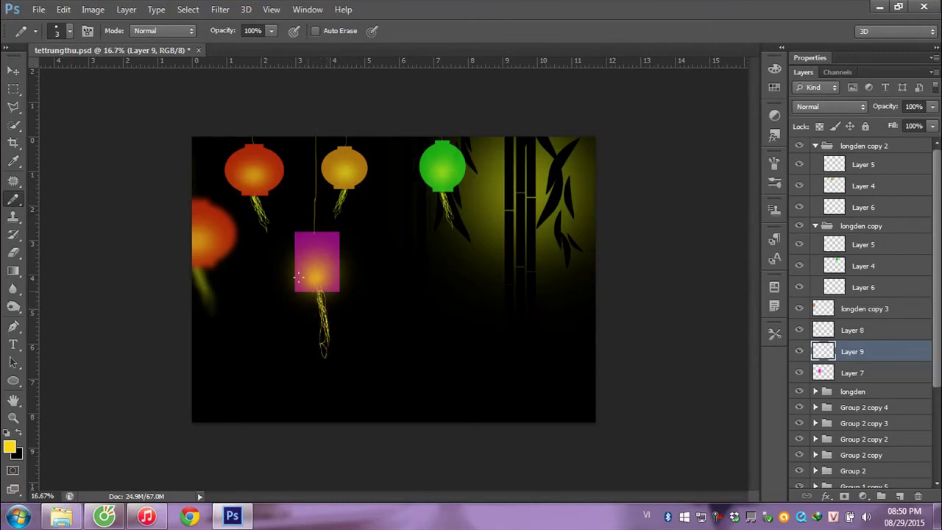
click(12, 69)
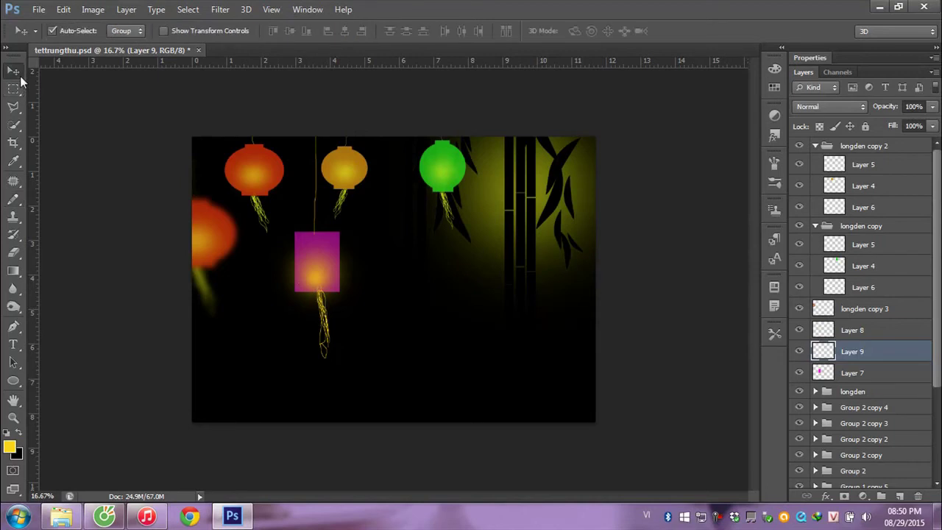
Step: Group Layers 7, 8 and 9 into Group 3 and move it to the right edge over the bamboo
ctrl+click(855, 330)
shift+click(864, 373)
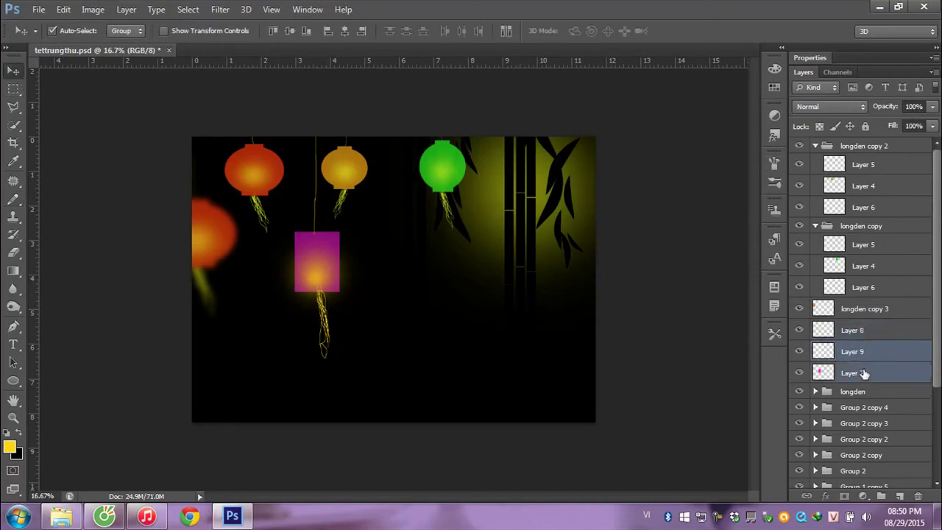
ctrl+click(861, 329)
key(ctrl+g)
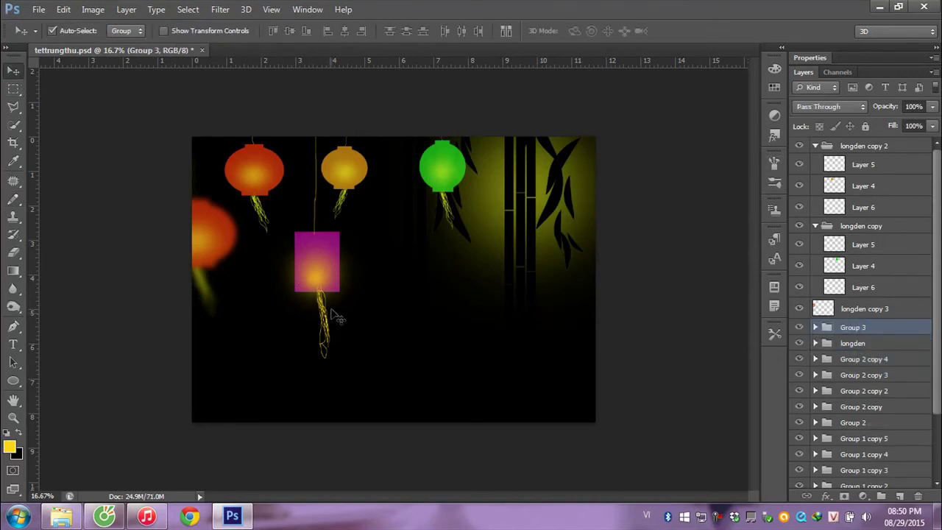
drag(335, 316, 649, 219)
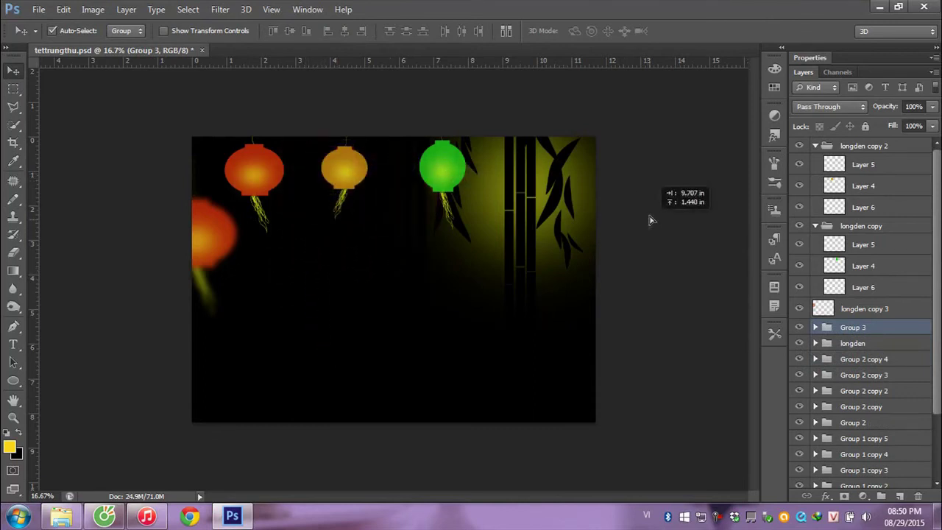
drag(649, 219, 581, 219)
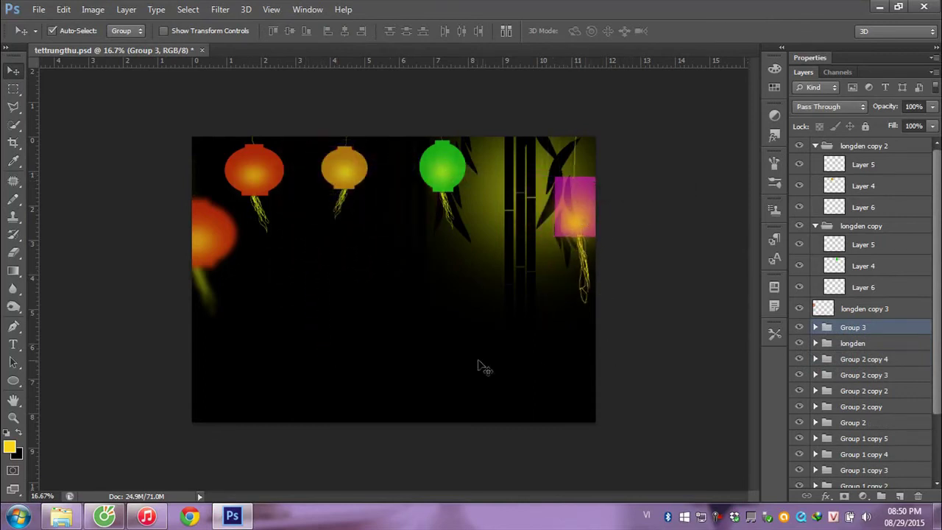
click(15, 107)
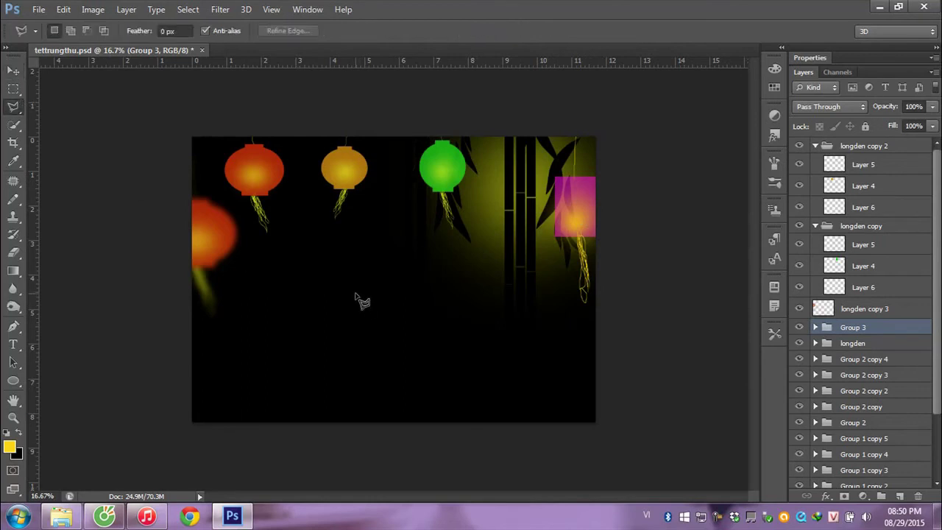
Step: Start a Polygonal Lasso outline with a zigzag right side below the lanterns
drag(355, 294, 392, 297)
scroll(392, 302, up, 1)
scroll(392, 302, up, 1)
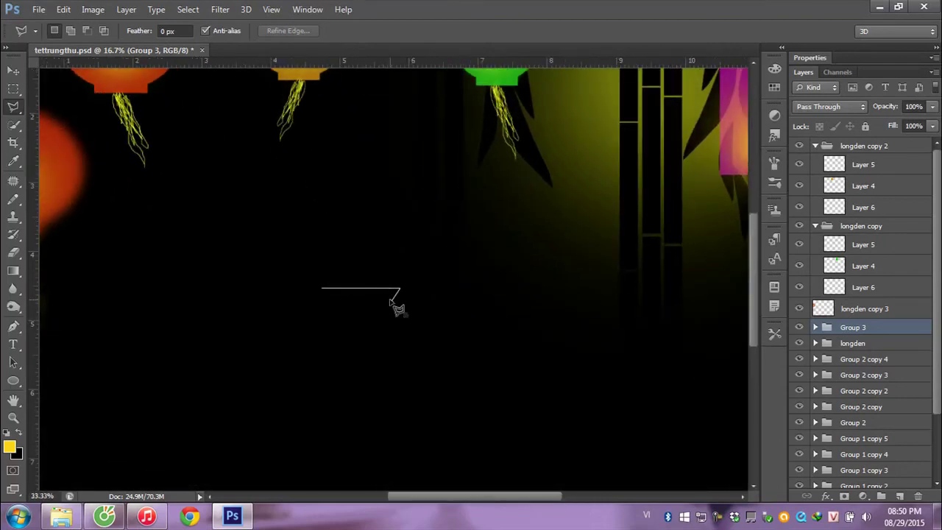
click(391, 300)
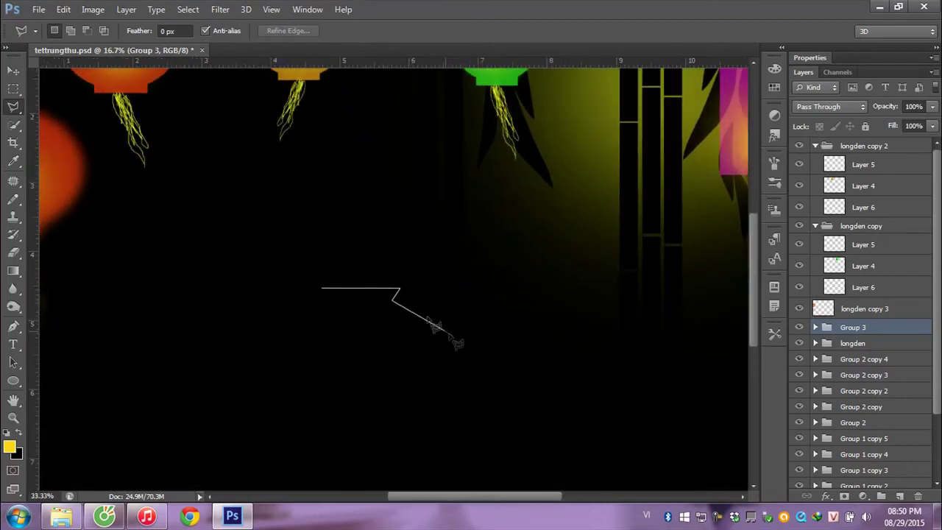
click(400, 308)
click(392, 326)
click(397, 340)
click(395, 361)
click(404, 375)
Step: Finish the zigzag left side, close the selection, and add empty Layer 10
click(391, 397)
click(402, 411)
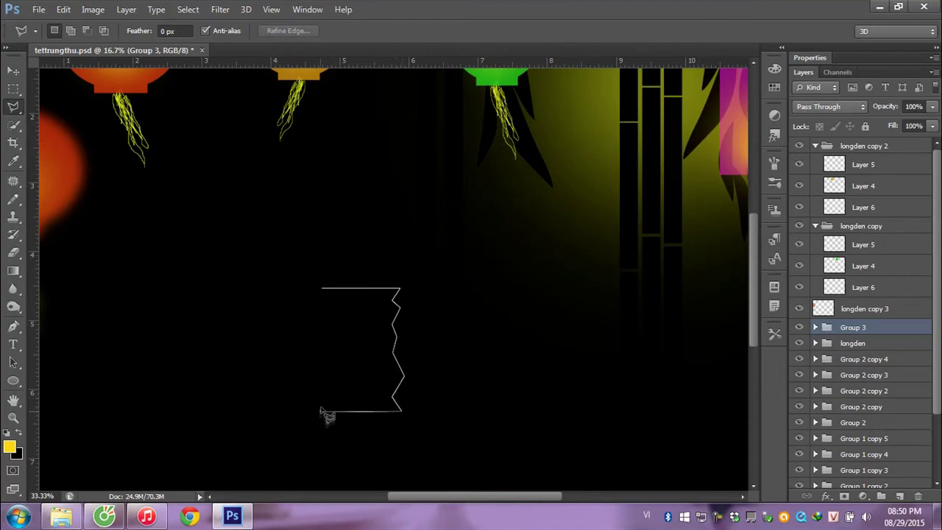
click(320, 410)
click(317, 388)
click(317, 354)
click(309, 303)
click(325, 291)
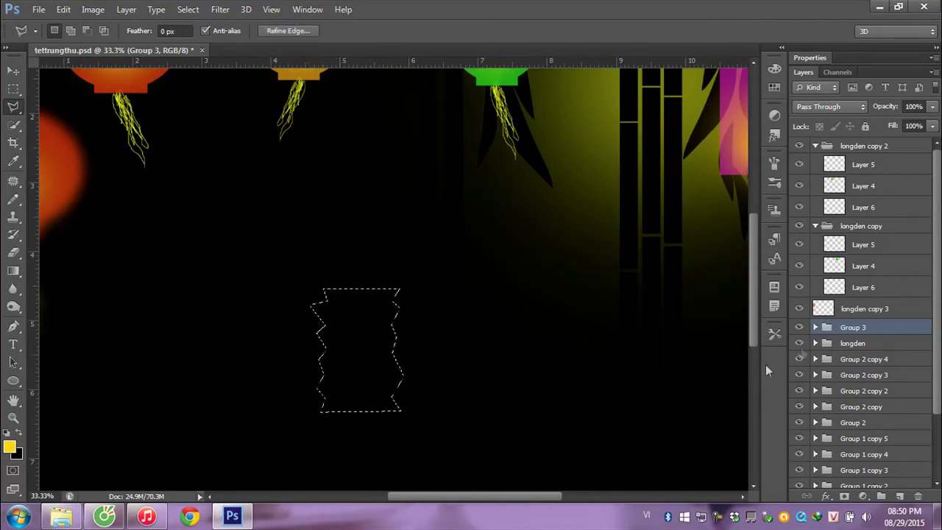
click(898, 496)
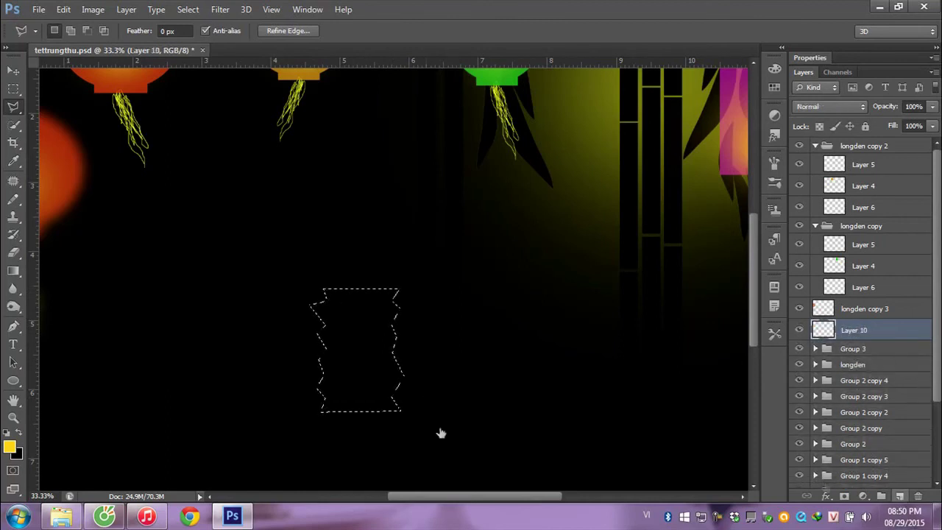
Step: Fill the zigzag selection with blue and deselect
click(10, 448)
click(588, 397)
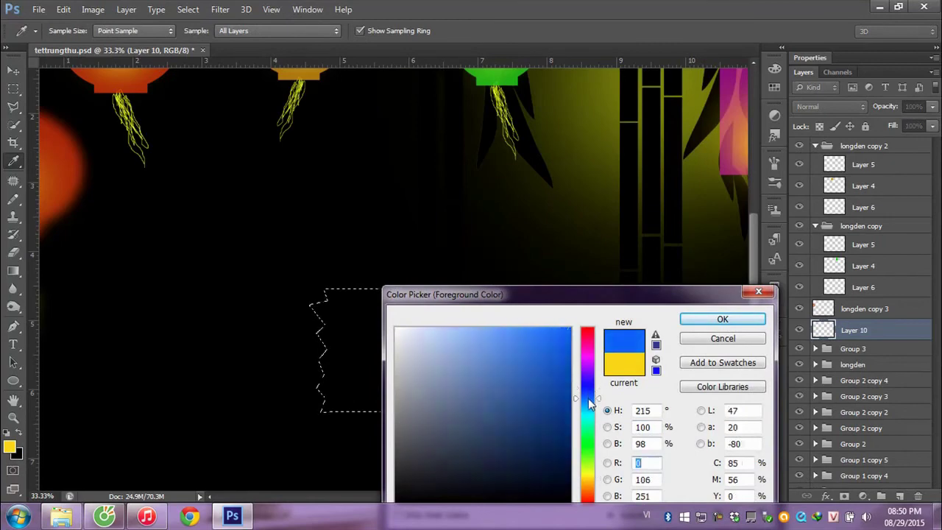
click(719, 321)
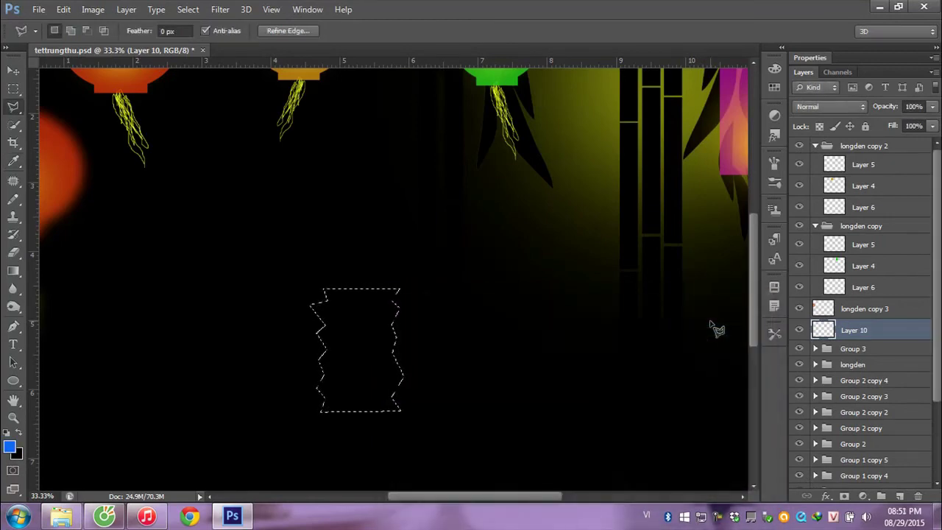
key(alt+BackSpace)
key(ctrl+s)
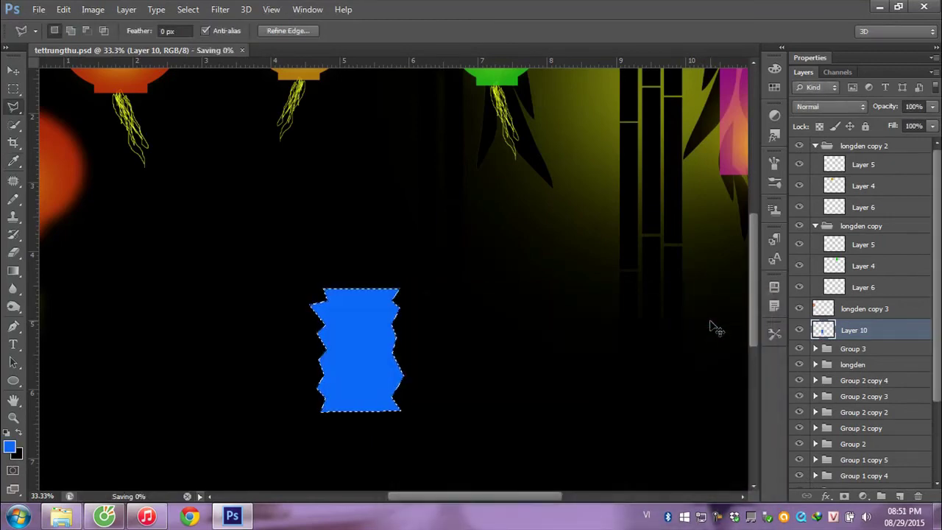
key(ctrl+d)
Step: Set Layer 10 opacity to 53% and add new Layer 11 above it
click(931, 106)
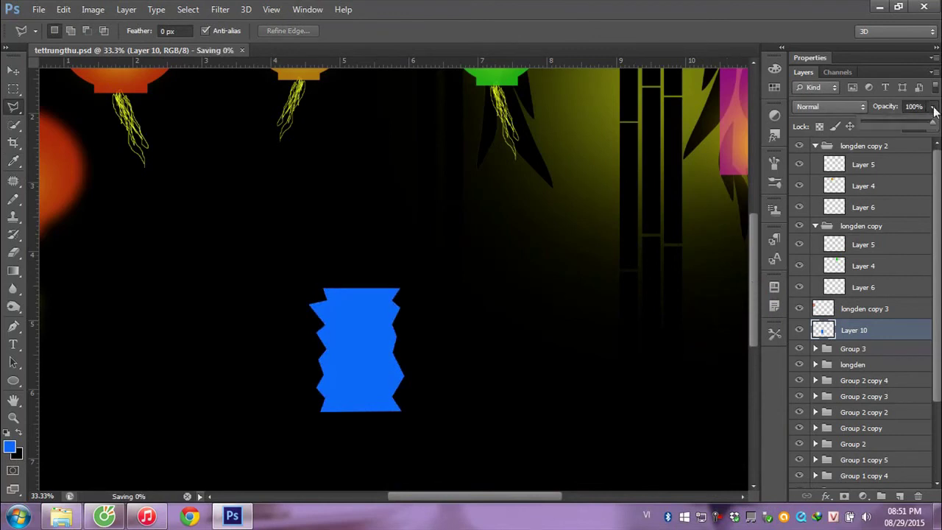
mouse_move(900, 120)
mouse_down()
mouse_move(878, 125)
mouse_move(906, 125)
mouse_up()
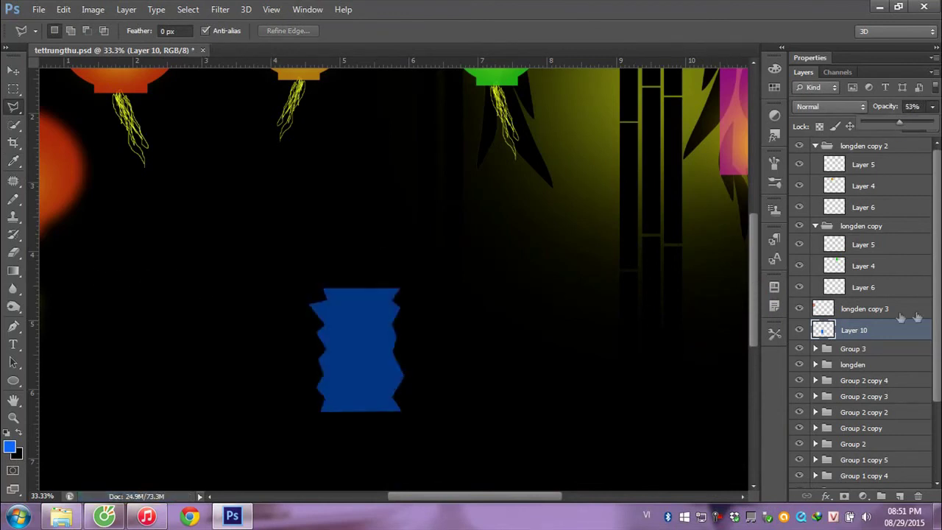
click(902, 496)
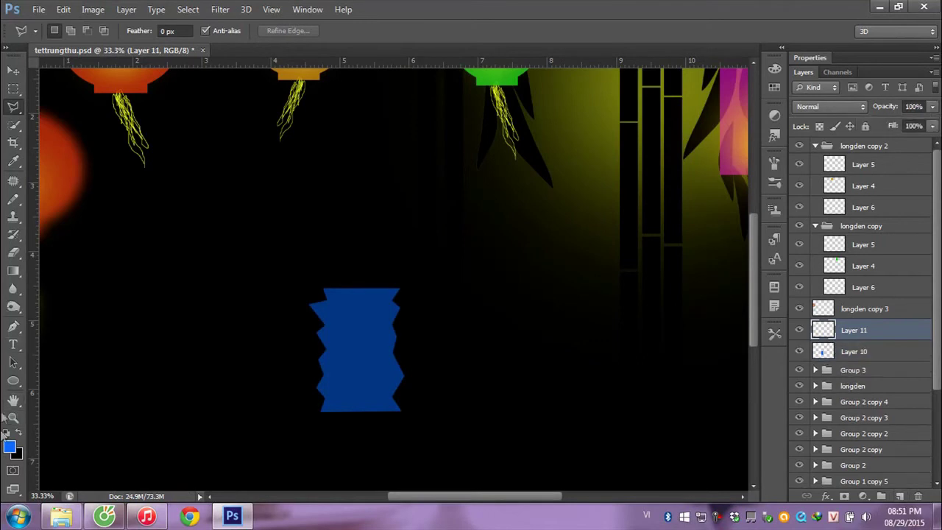
Step: Set the foreground colour to yellow in the Color Picker
click(10, 447)
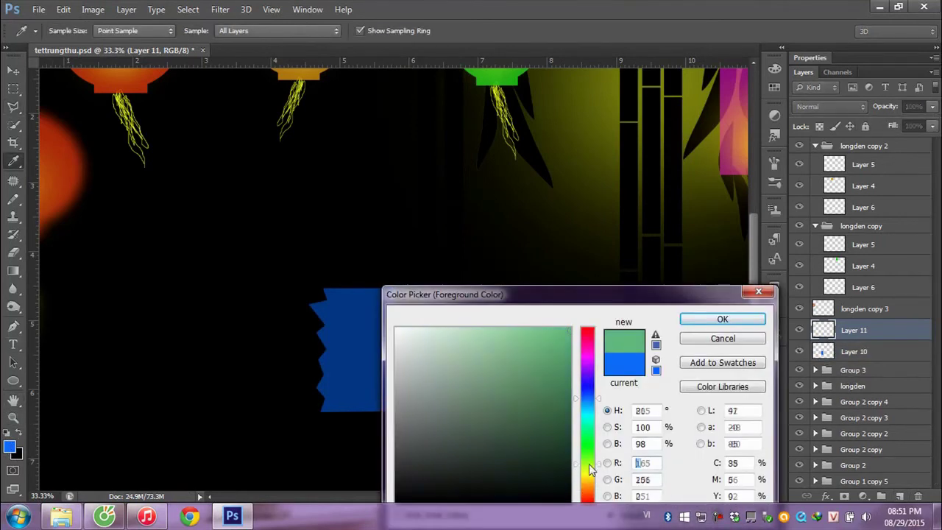
drag(587, 440, 587, 468)
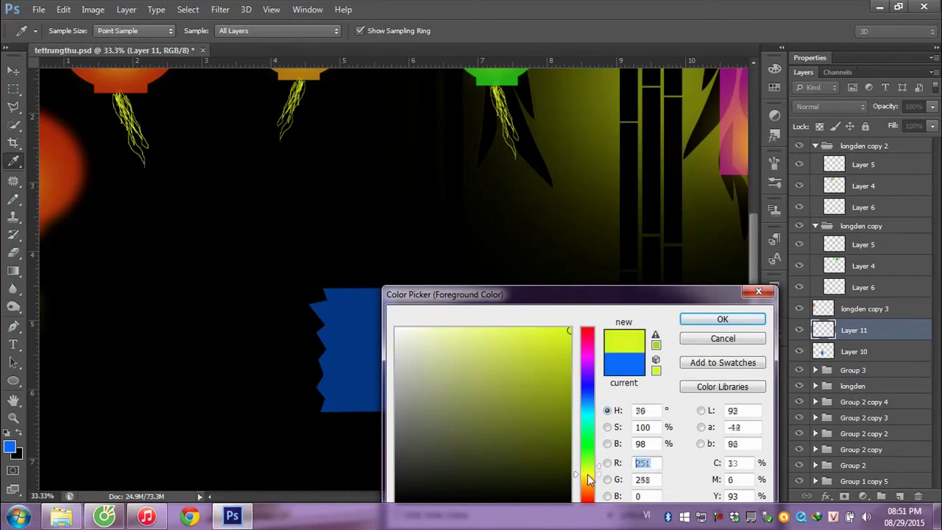
click(722, 318)
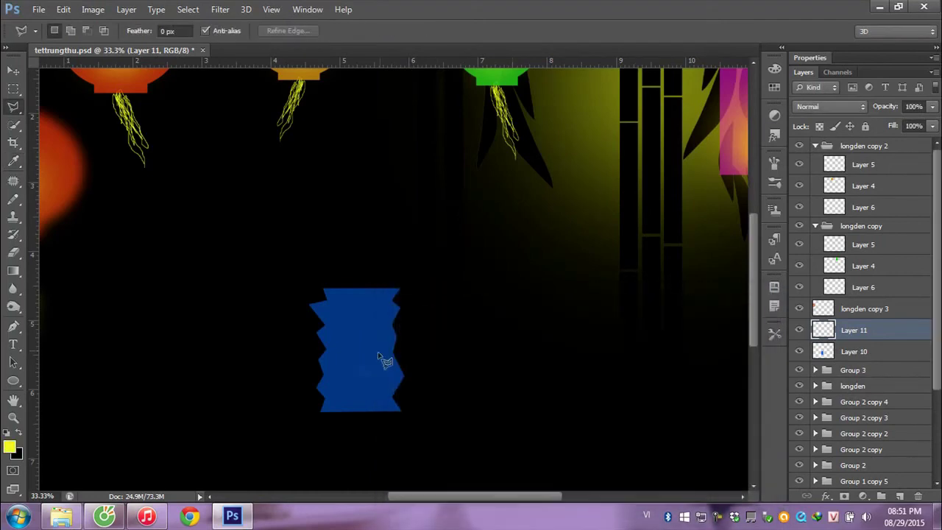
Step: Dab a soft yellow brush glow into the blue lantern's centre, then zoom out
click(14, 199)
right_click(13, 199)
click(58, 201)
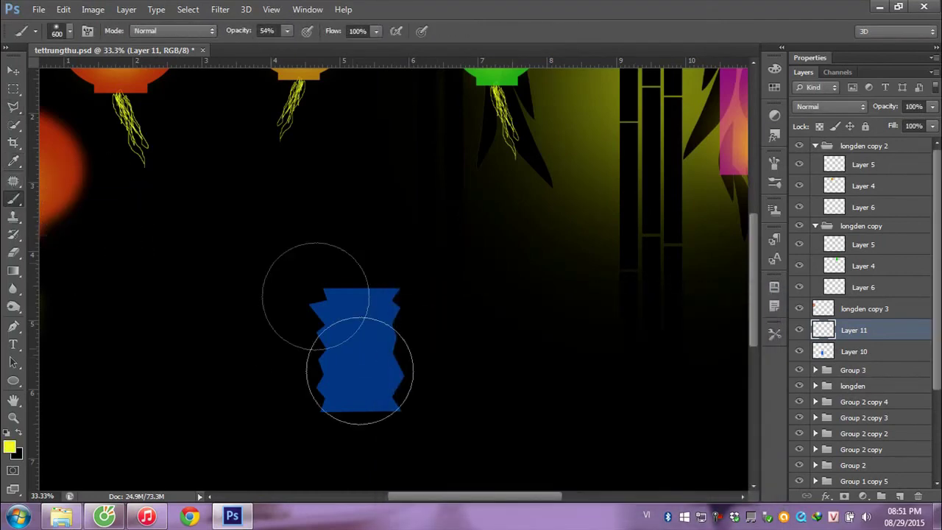
click(353, 371)
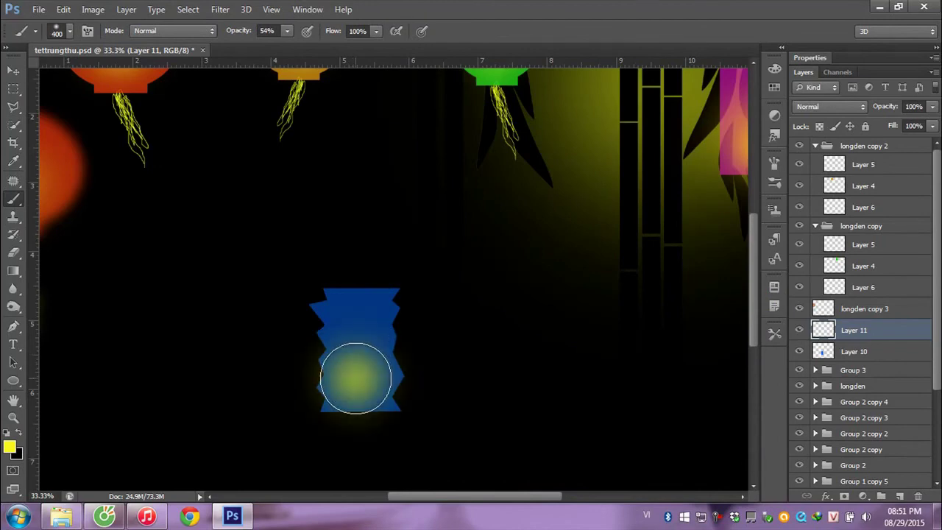
click(354, 368)
click(357, 350)
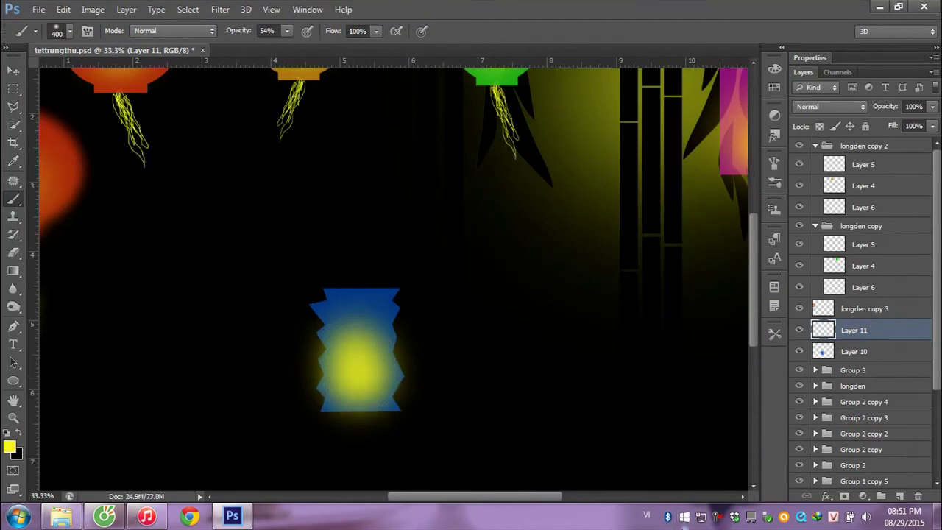
key(ctrl+minus)
key(ctrl+minus)
key(ctrl+minus)
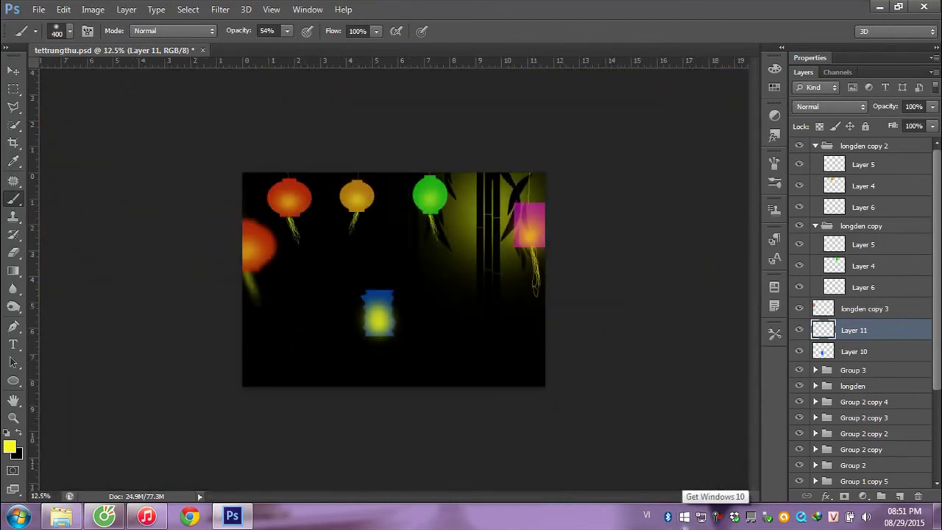
Step: Merge the glow with the blue lantern layer, move it beside the green lantern, and copy it to the left edge
ctrl+click(857, 350)
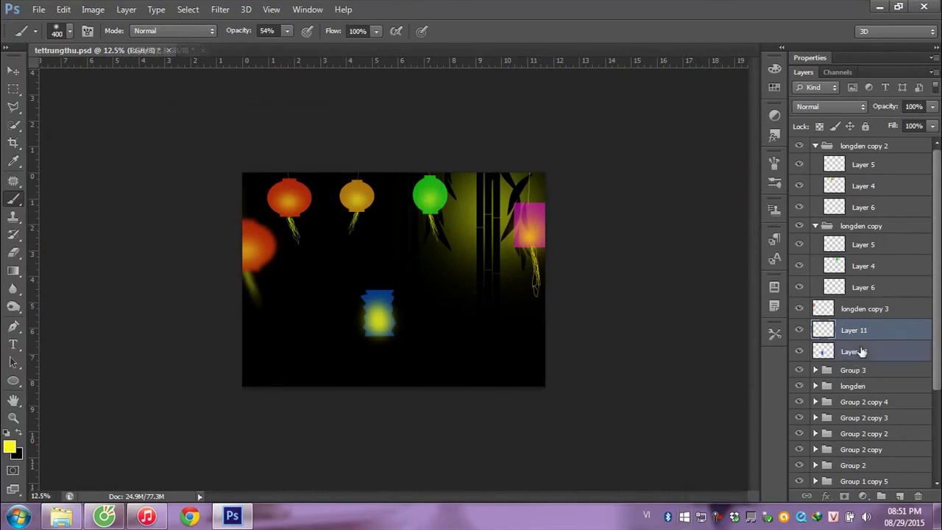
key(ctrl+e)
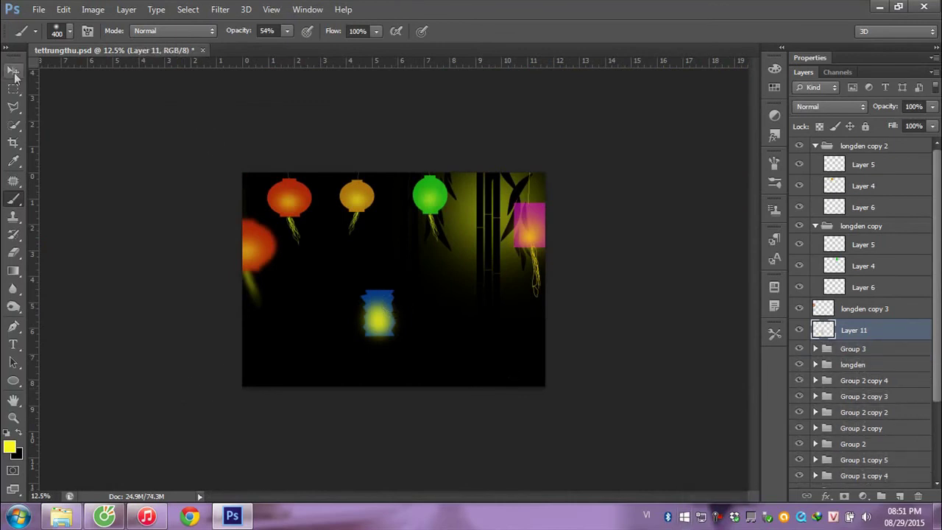
click(13, 70)
mouse_move(366, 331)
mouse_down()
mouse_move(473, 203)
mouse_move(243, 285)
mouse_up()
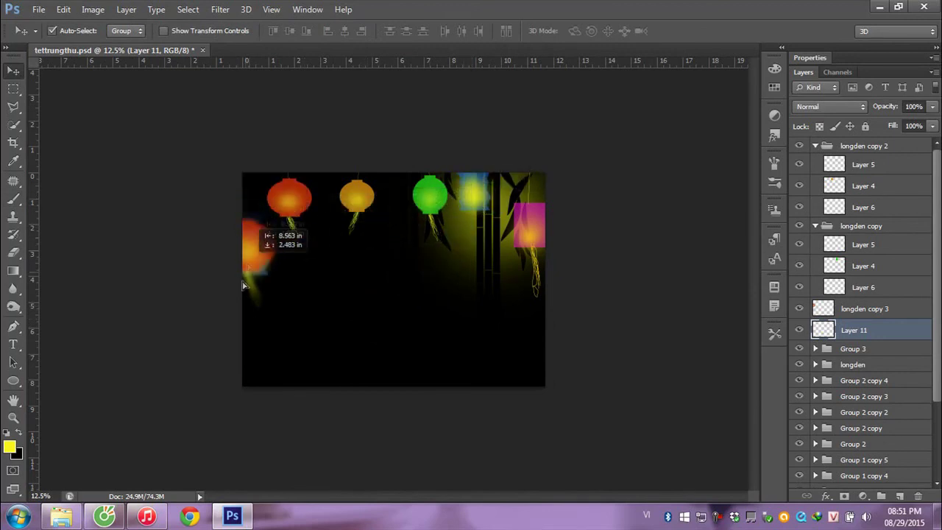
drag(243, 286, 248, 332)
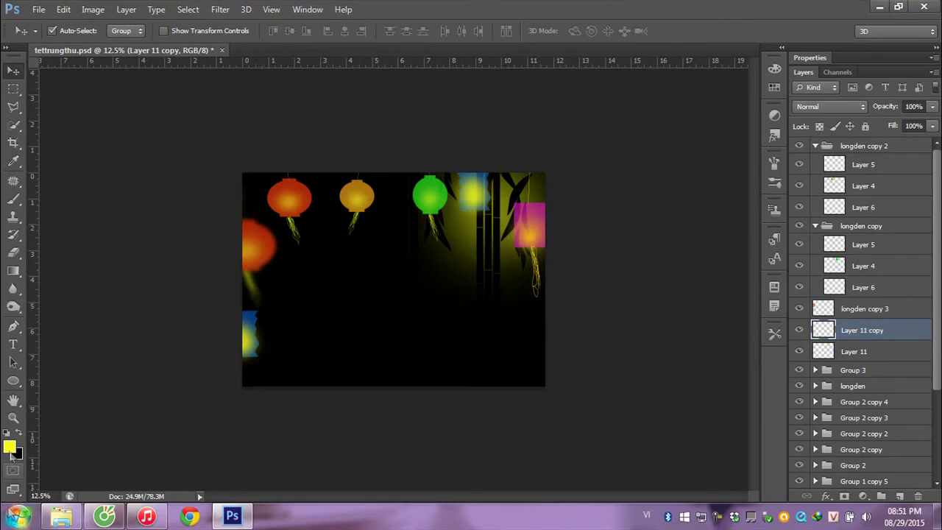
Step: Add the title 'Tết trung thu' in the upper-middle of the card at 58% opacity
click(14, 343)
click(349, 275)
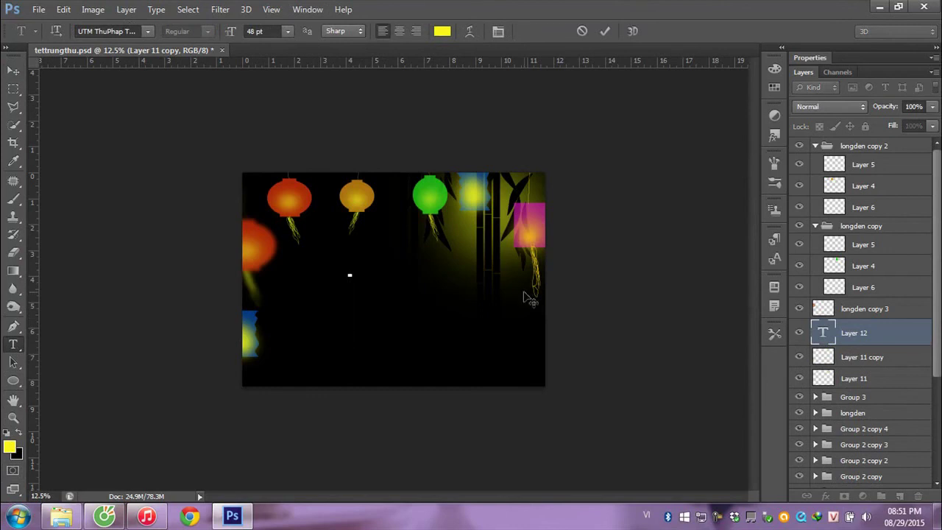
text(T)
text(e)
text(t tr)
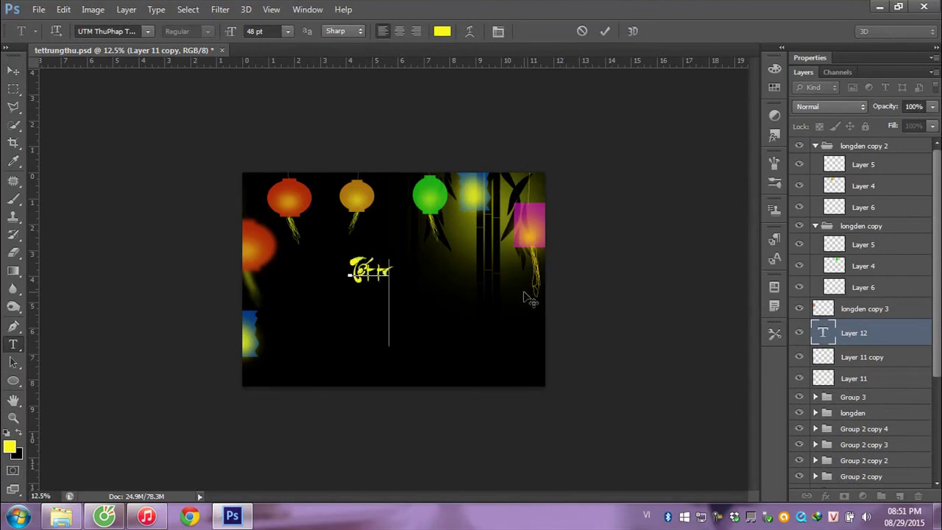
text(ung)
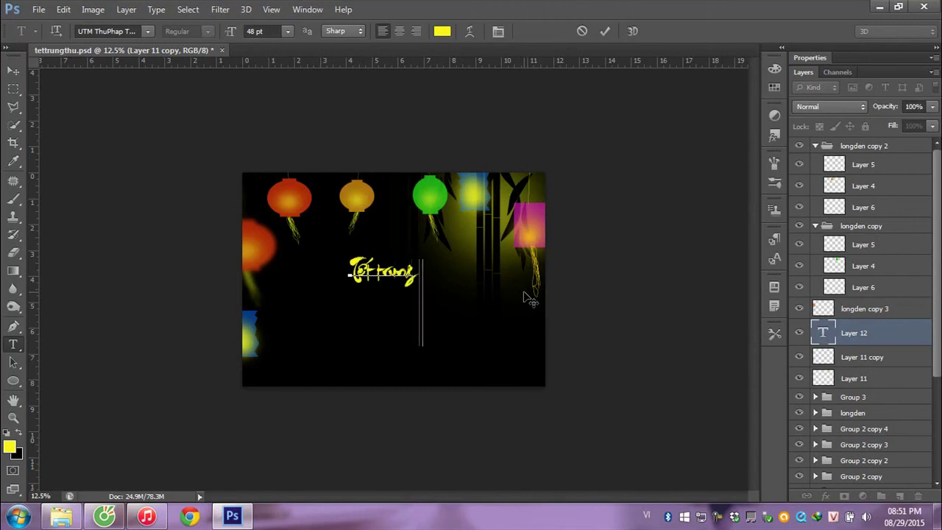
text( thu)
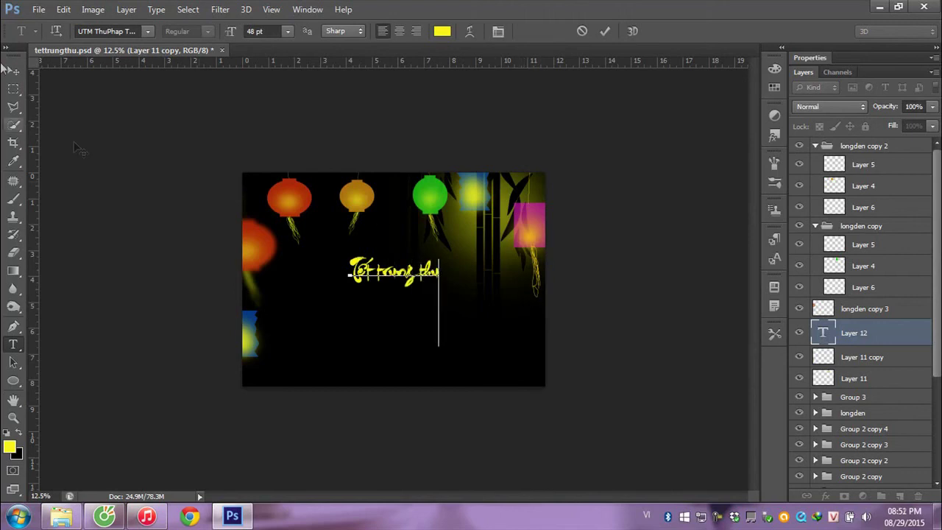
click(13, 70)
click(932, 106)
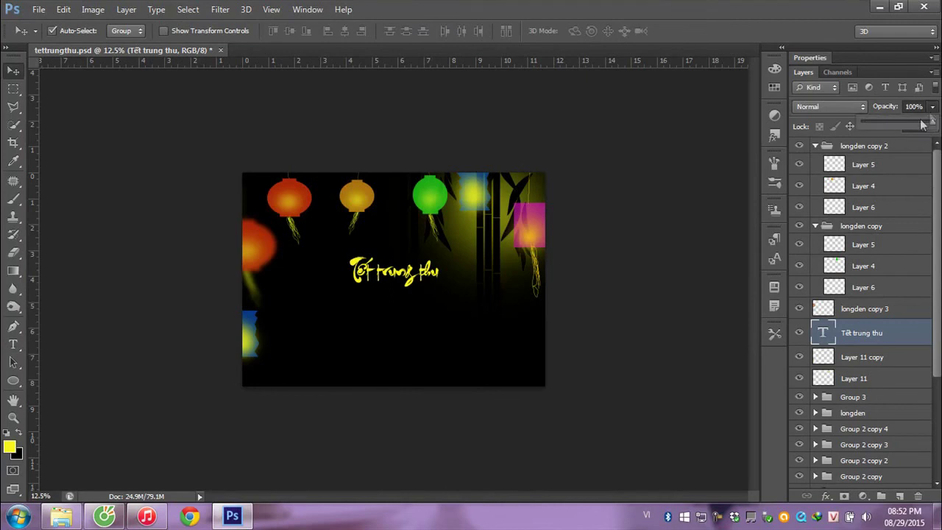
drag(930, 122, 903, 122)
Step: Move the title up-right beside the green lantern and bring up the tettrungthu image folder
drag(377, 274, 461, 251)
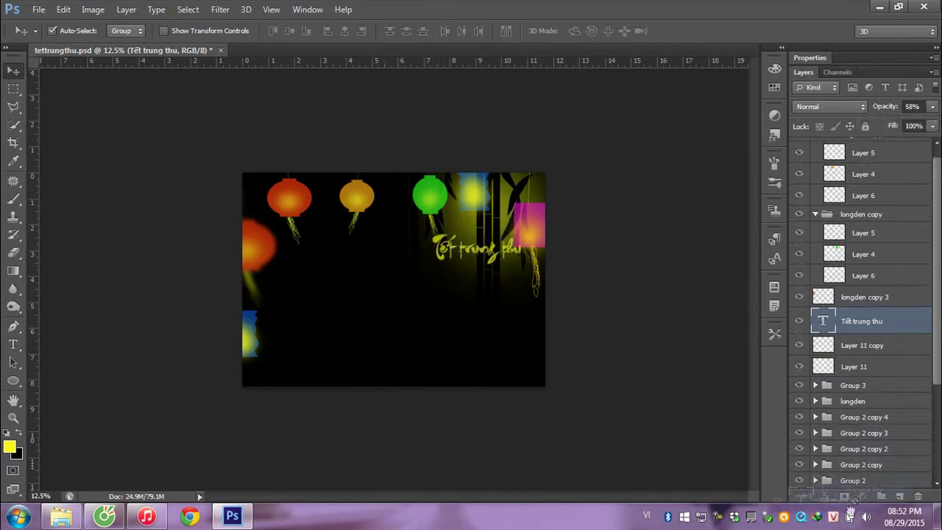
drag(874, 335, 866, 442)
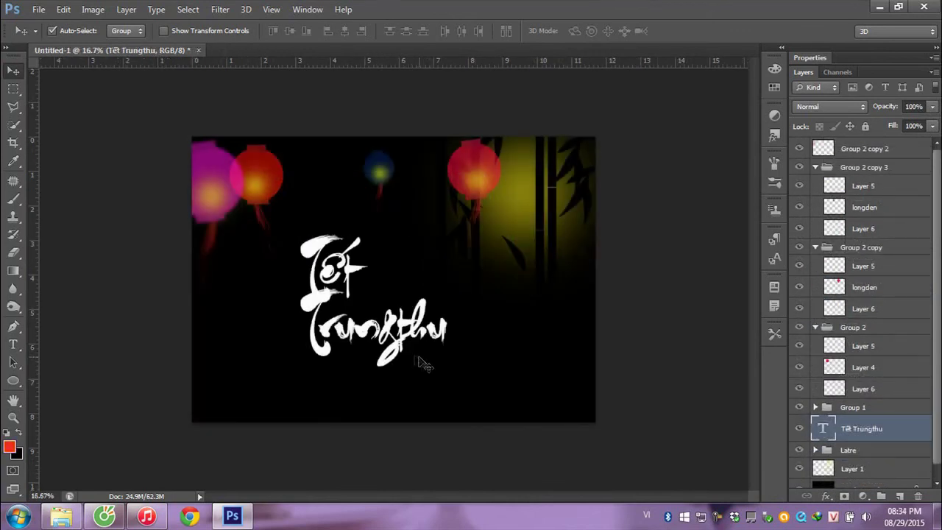
click(74, 517)
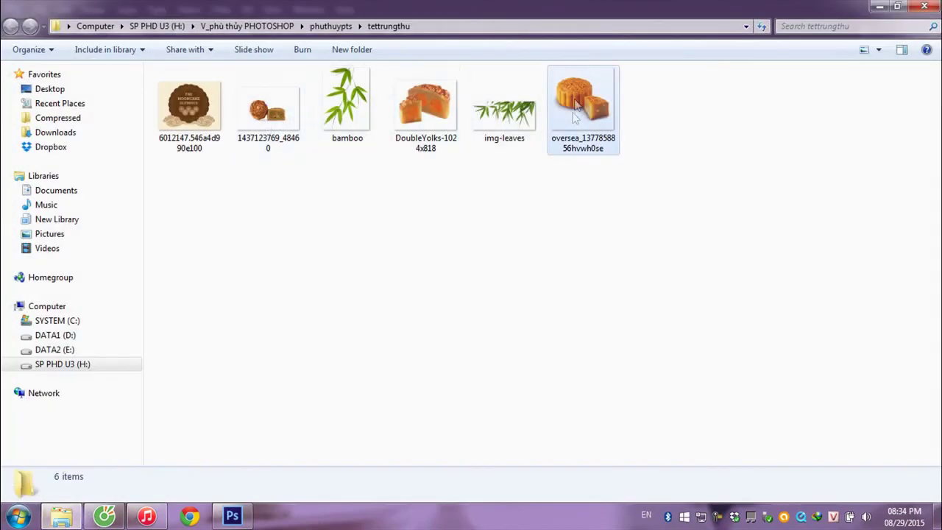
Step: Drag the two-mooncake PNG from the tettrungthu folder over to Photoshop
mouse_move(576, 107)
mouse_down()
mouse_move(269, 498)
mouse_move(427, 300)
mouse_up()
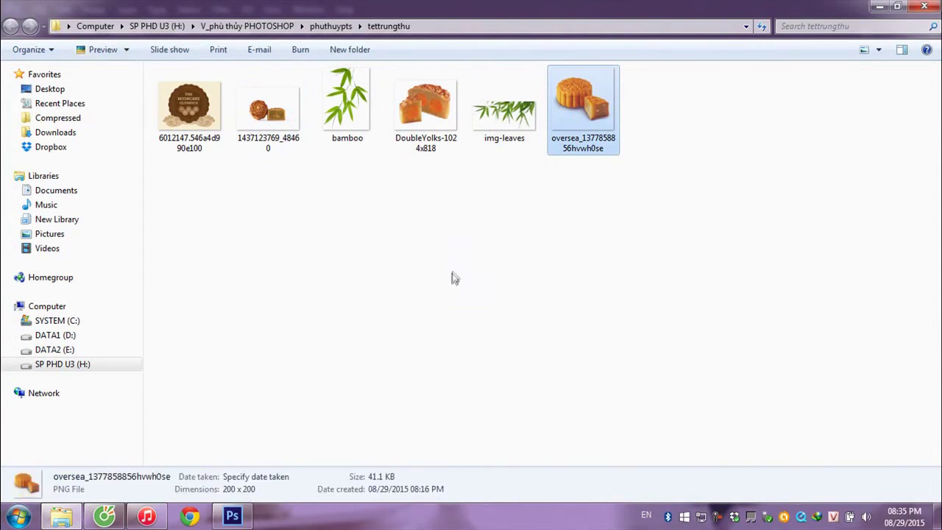
click(454, 278)
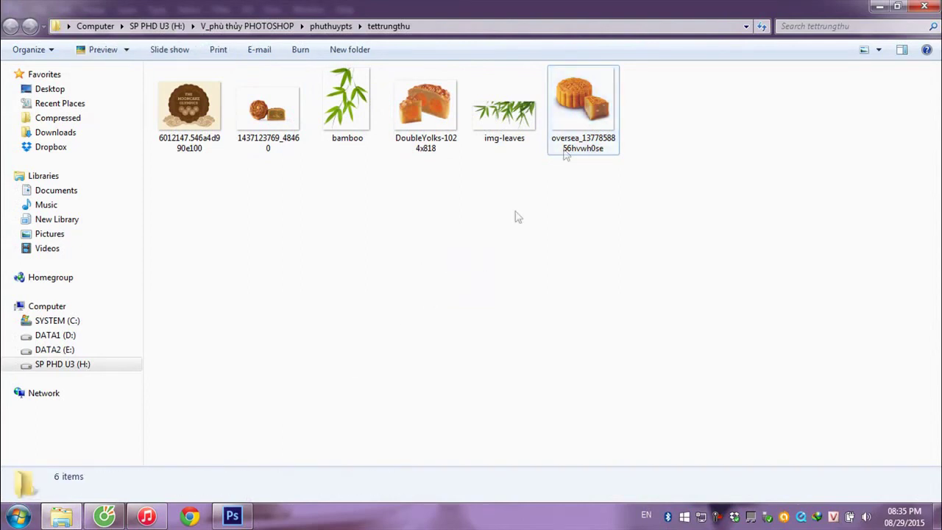
drag(563, 140, 235, 508)
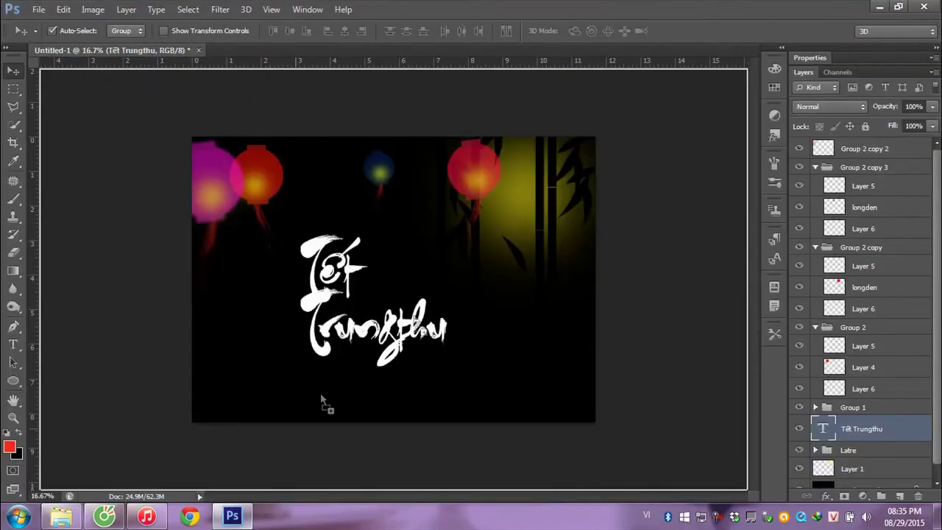
Step: Place the mooncake image in the card's lower-right corner and commit it
drag(235, 507, 508, 315)
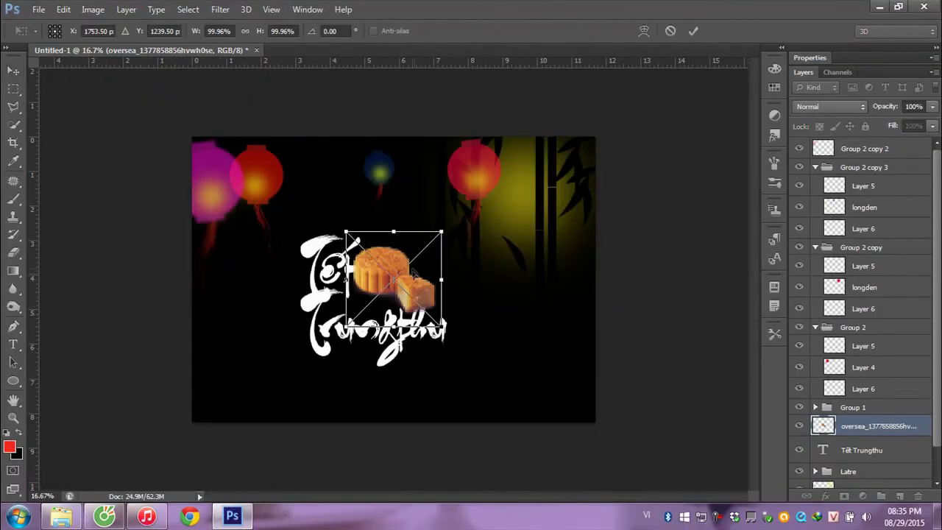
mouse_move(415, 273)
mouse_down()
mouse_move(557, 351)
mouse_move(537, 381)
mouse_up()
key(Return)
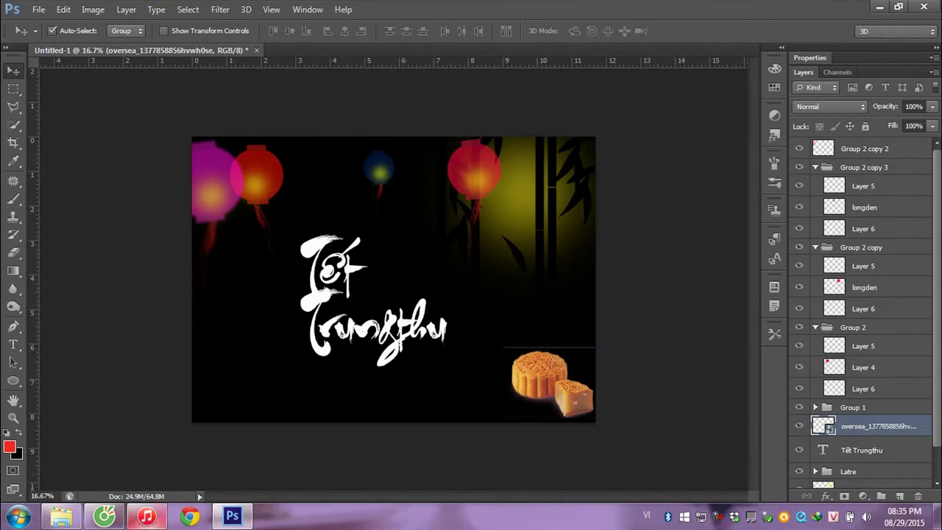
Step: Look at the moon cake image search again, then return to the card in Photoshop
click(93, 519)
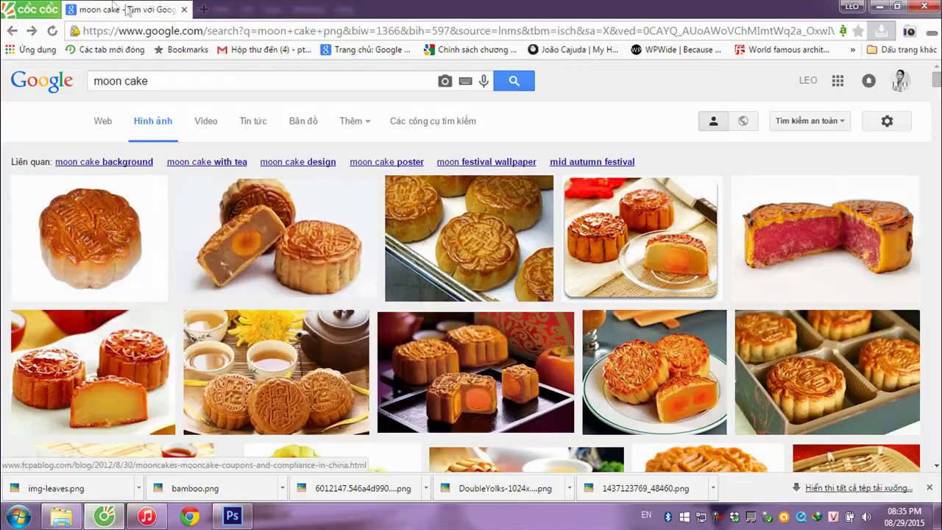
triple_click(181, 83)
click(232, 515)
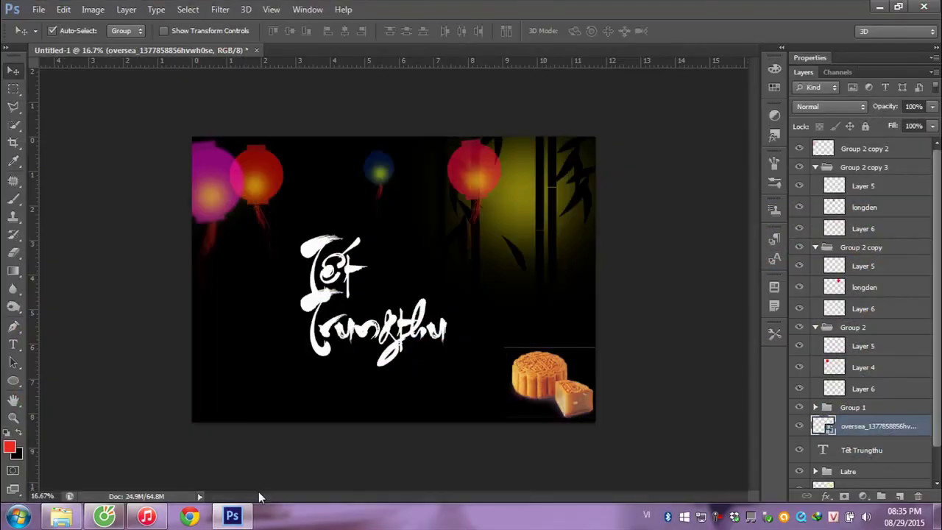